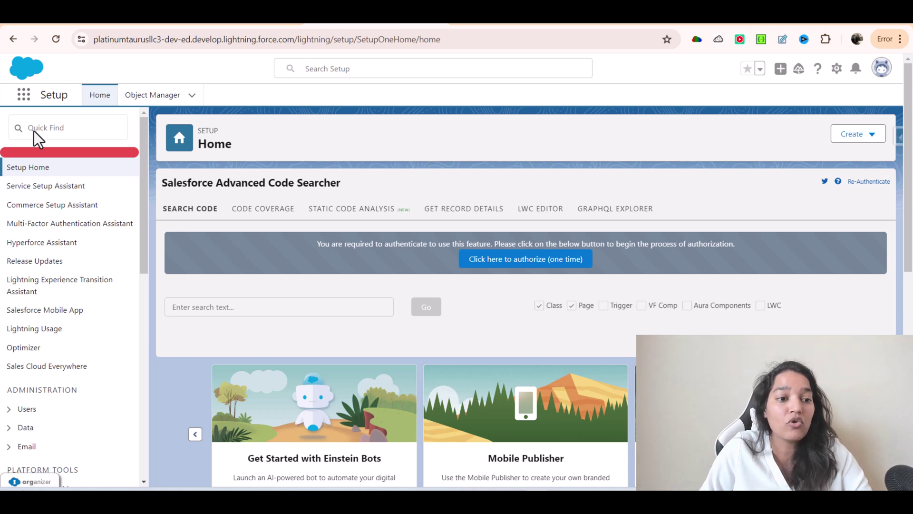
Search Setup for "agent" and open the Agent Actions page in a new browser tab
click(10, 129)
text(agent)
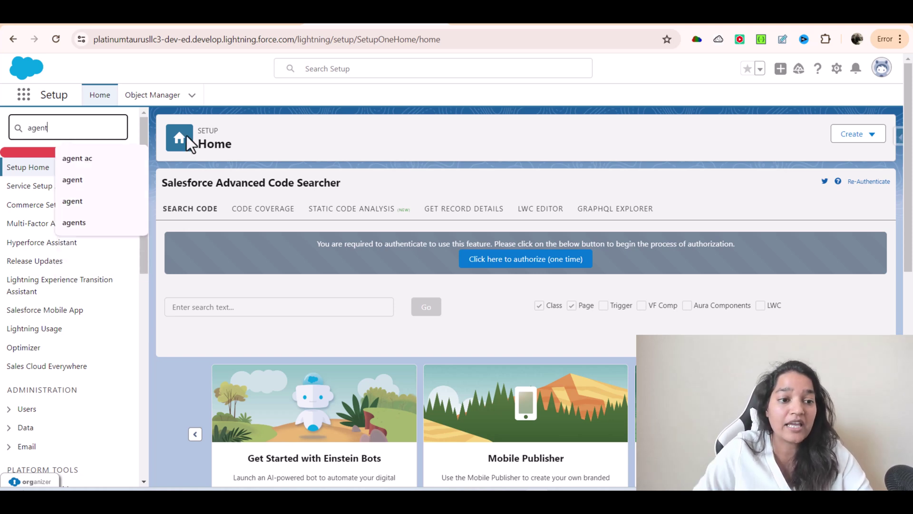
click(16, 355)
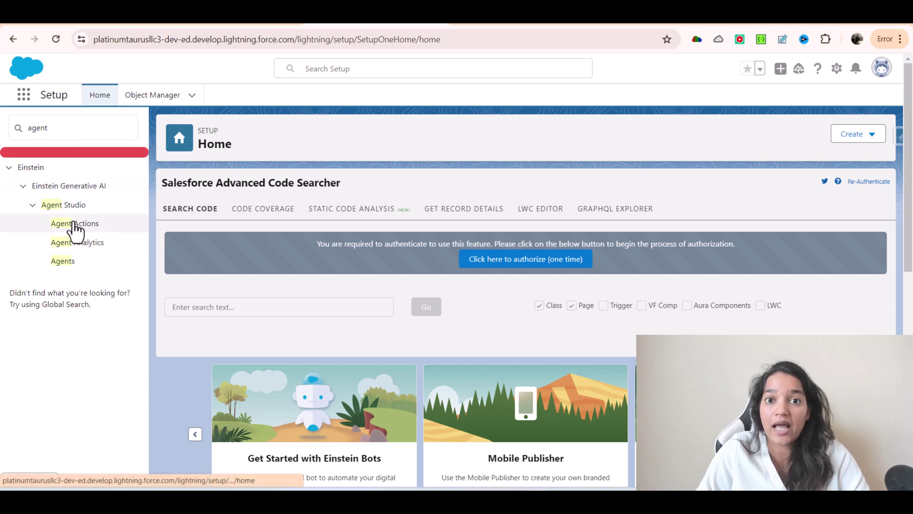
right_click(71, 229)
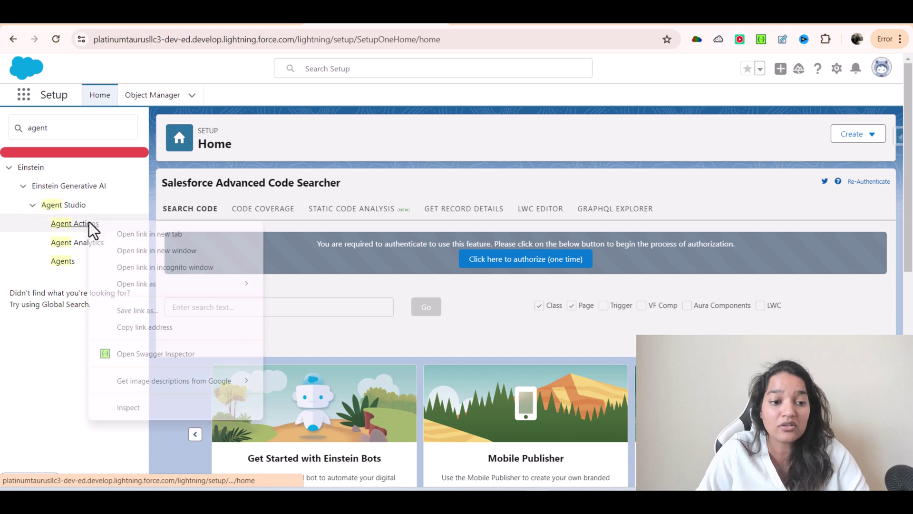
click(124, 233)
key(ctrl+Tab)
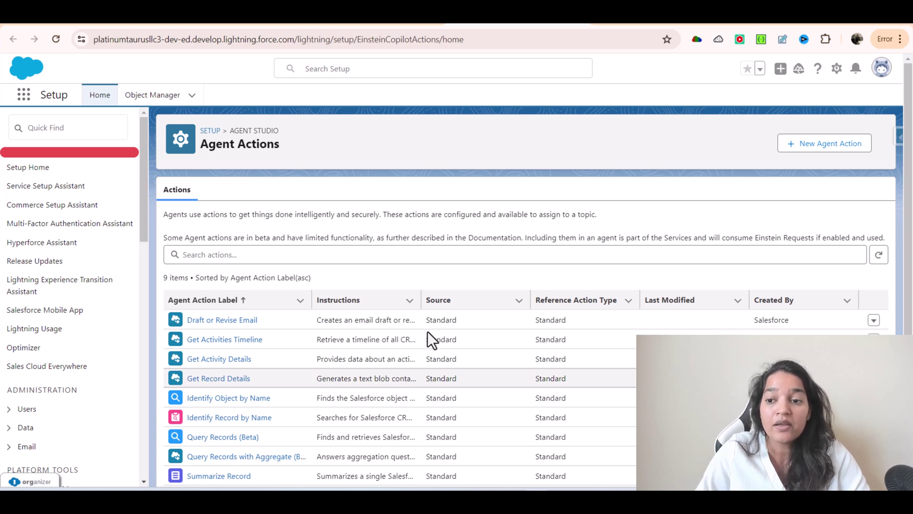
Examine the reference action types offered for a new agent action, and close the dialog without creating one
click(830, 141)
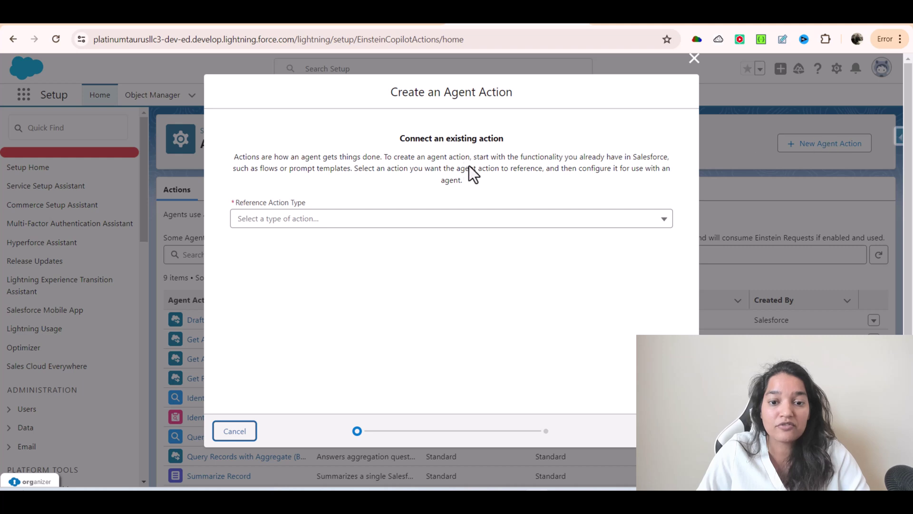
drag(231, 201, 307, 203)
click(308, 222)
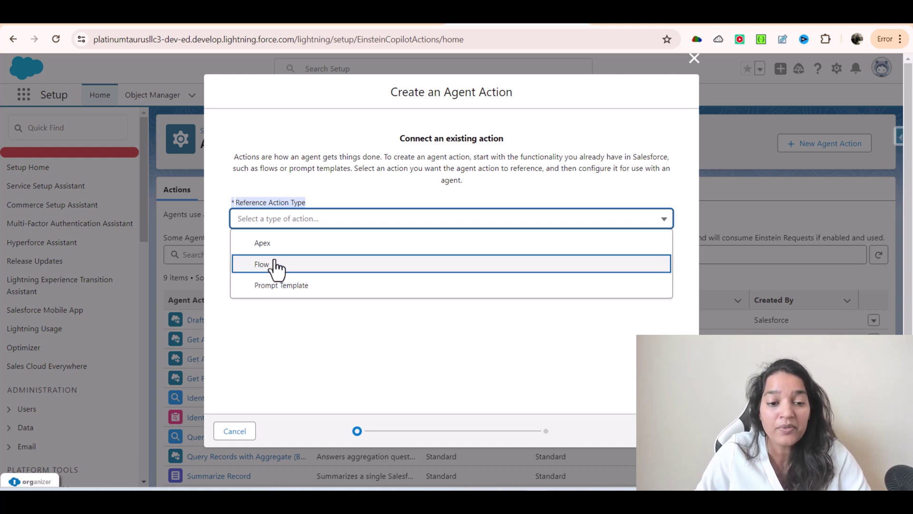
click(689, 59)
Search Setup for "flow" and open the Flows page
click(63, 126)
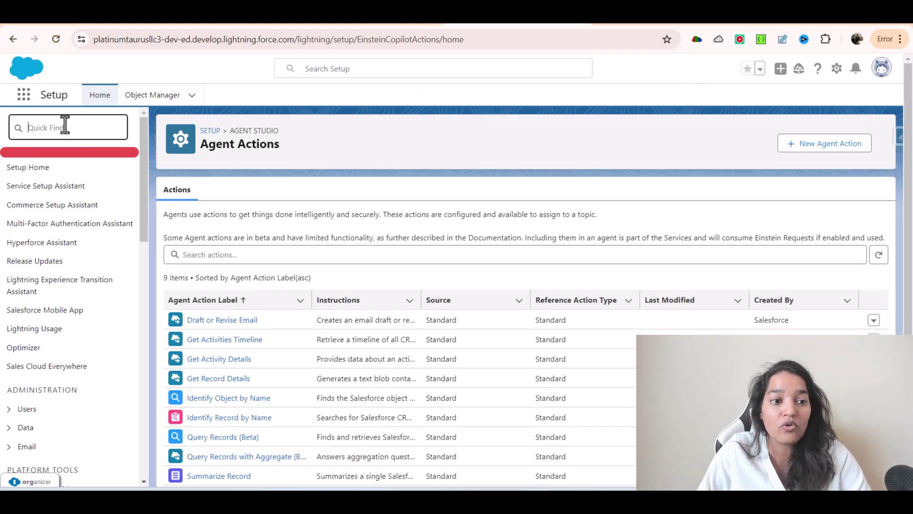
text(flow)
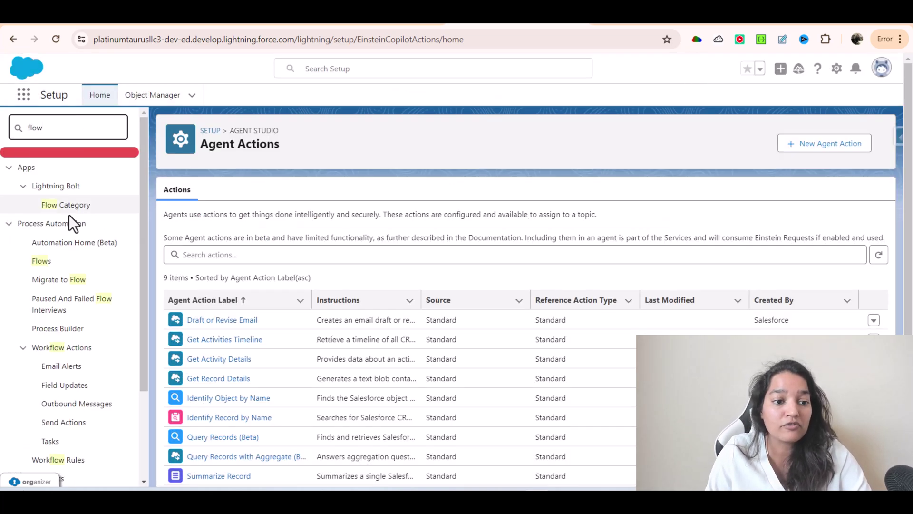
click(42, 262)
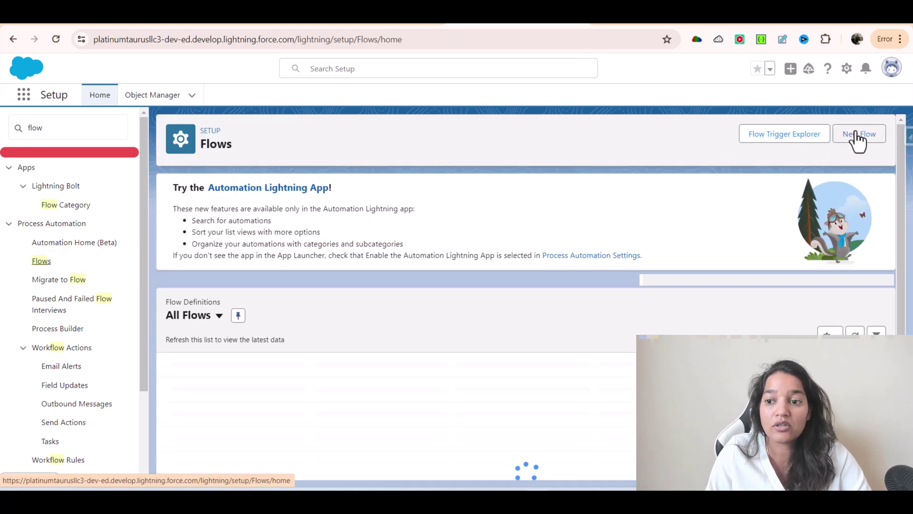
Create a new flow from scratch of the type Autolaunched Flow (No Trigger)
click(851, 135)
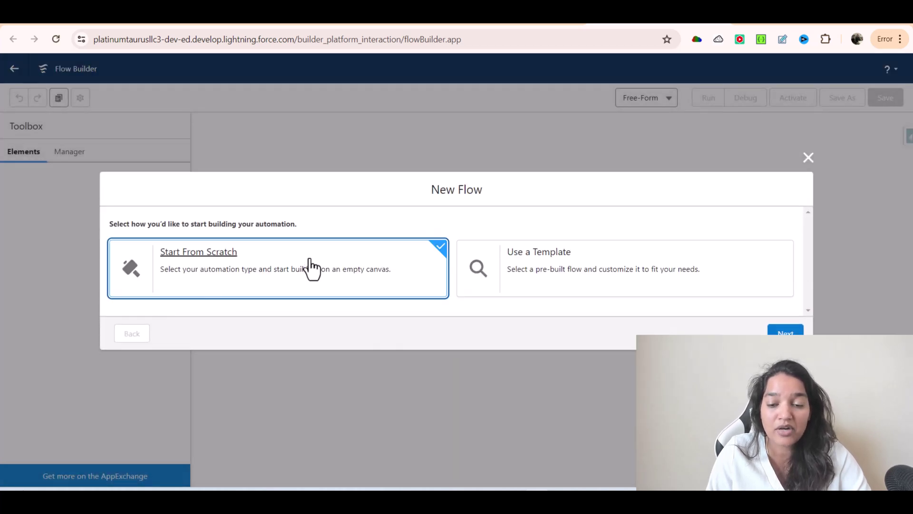
click(785, 332)
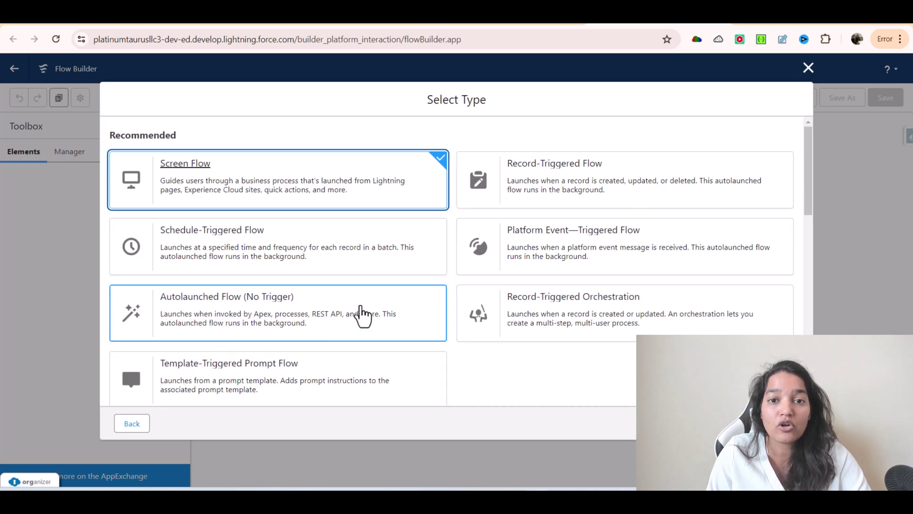
click(364, 307)
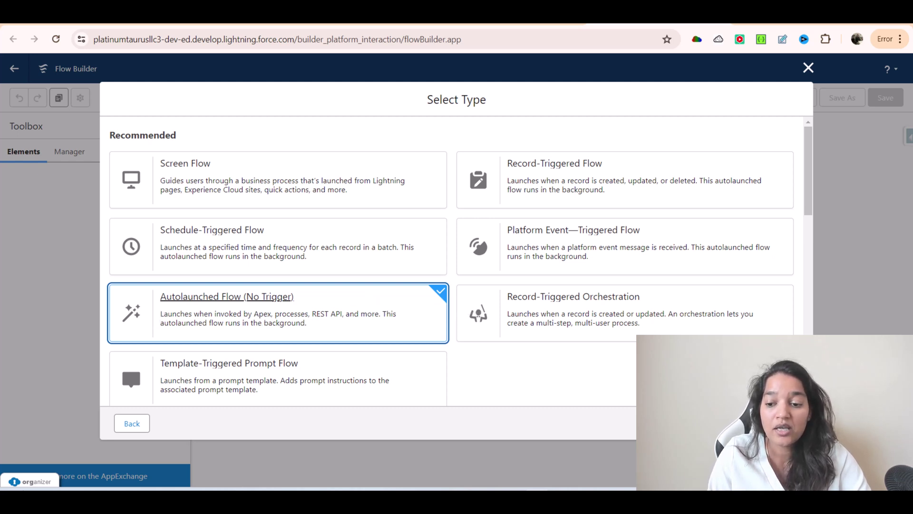
key(Return)
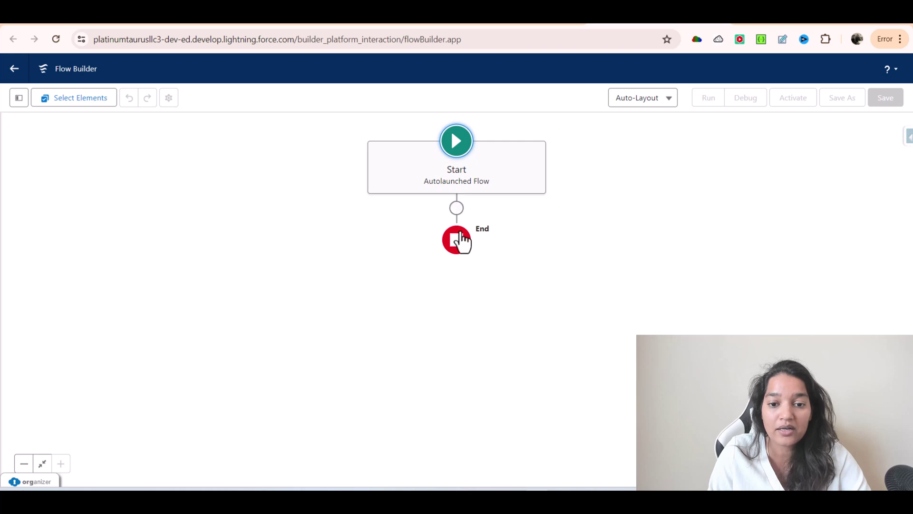
Add an Update Records element after the flow's start and label it "Update Case Status to Escalate"
click(457, 208)
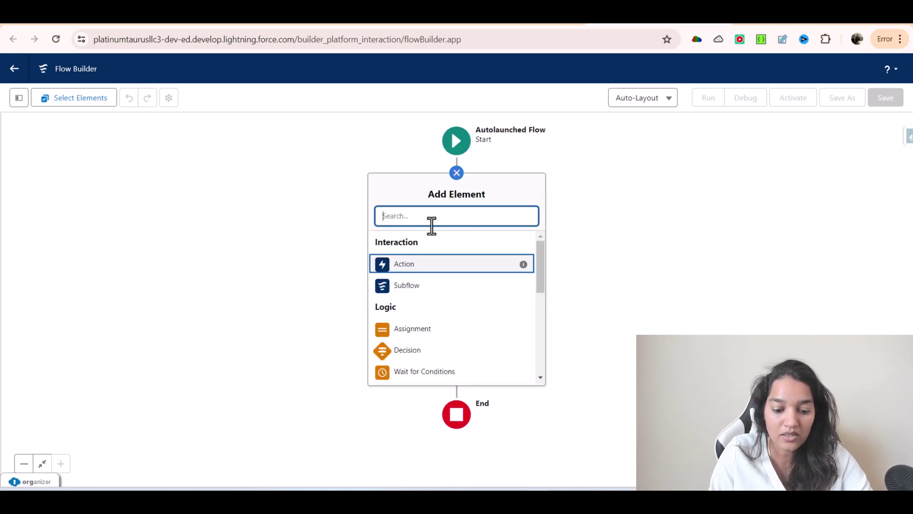
text(Upda)
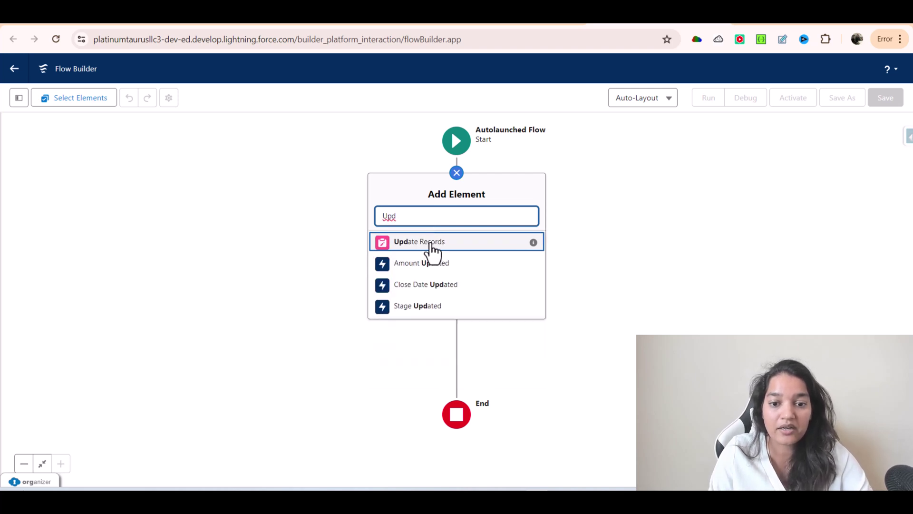
click(432, 252)
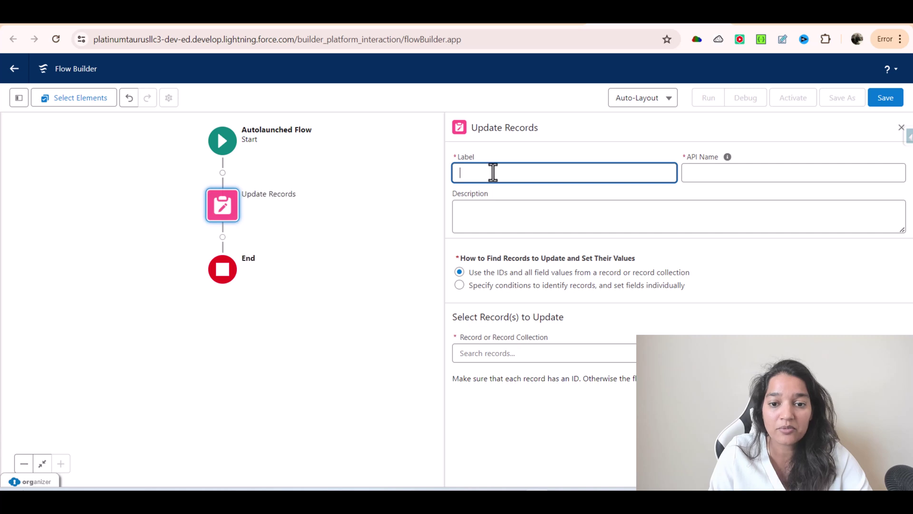
text(Update Case)
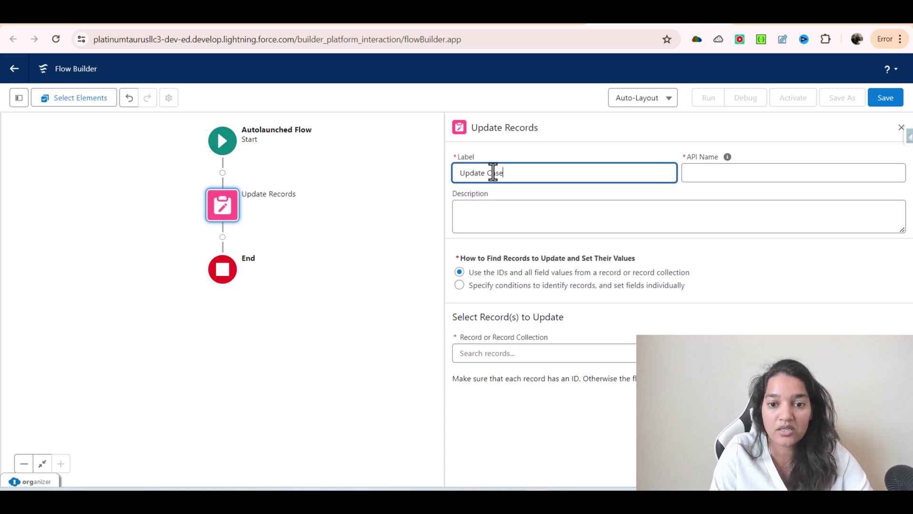
text( Status to Es)
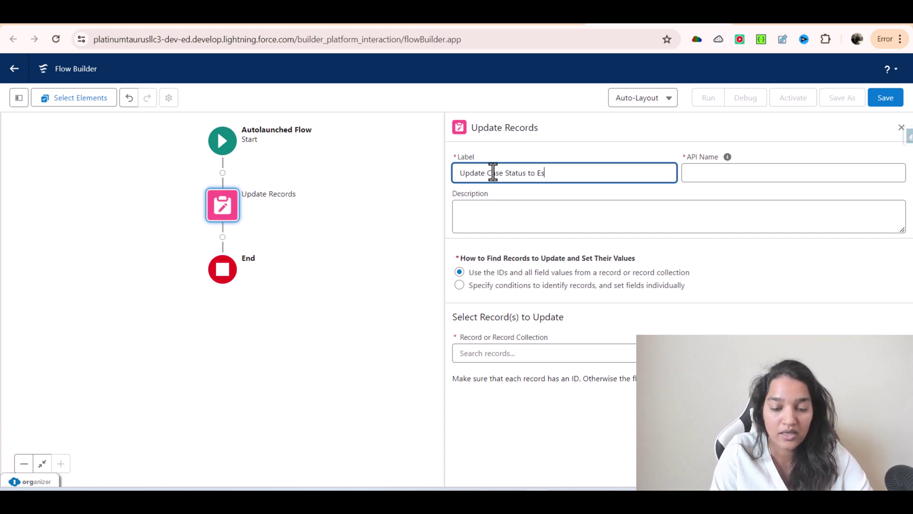
text(calate)
key(Tab)
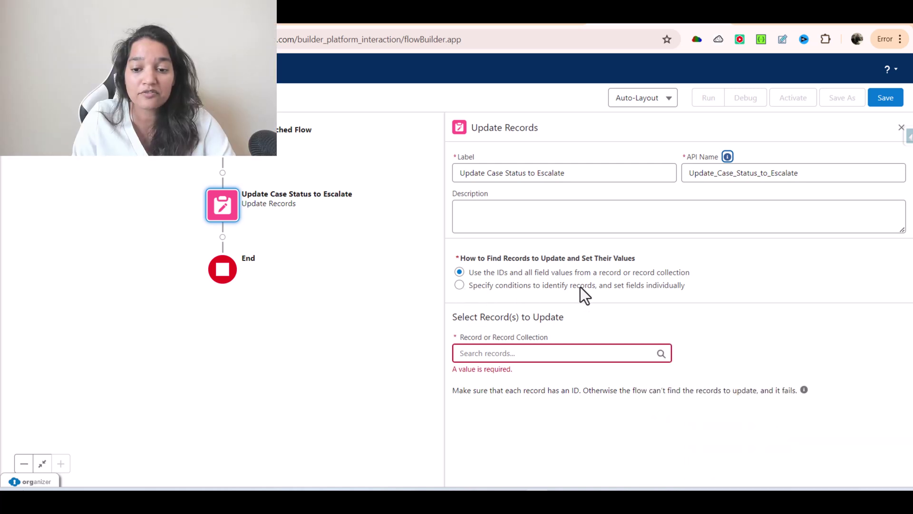
Set the update element to identify records by specified conditions, with Case as the object
click(456, 291)
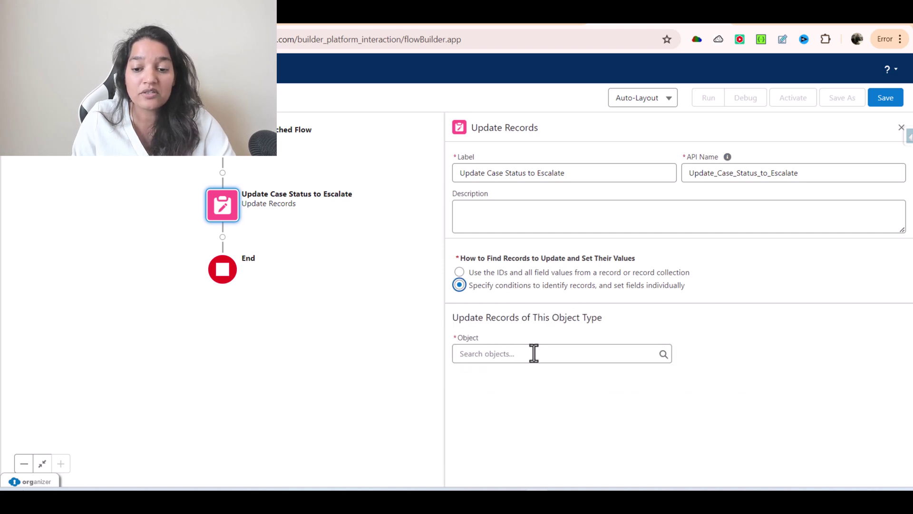
click(534, 352)
text(case)
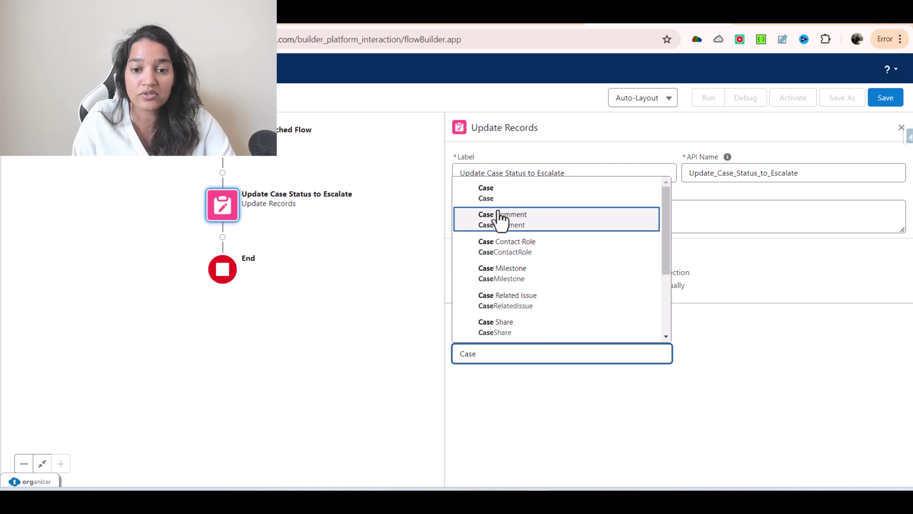
click(503, 197)
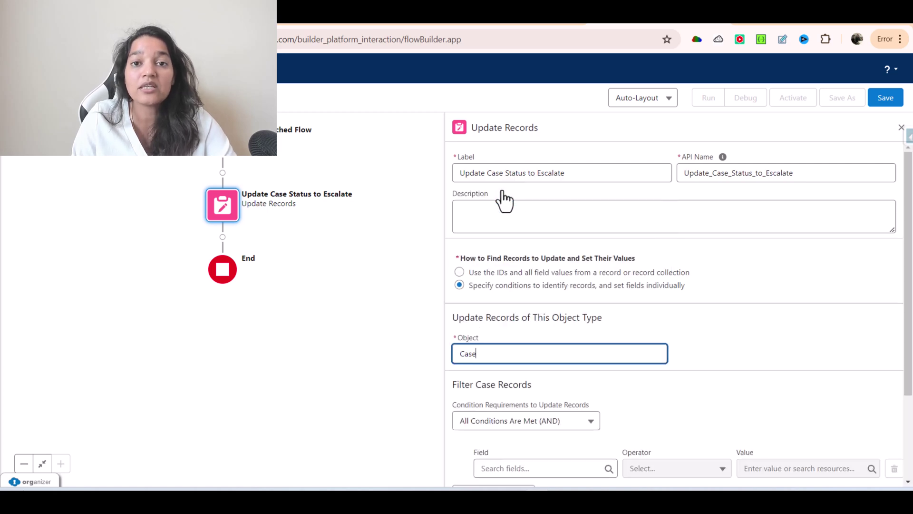
Add a Case record filter condition on the Id field with the Equals operator
scroll(497, 354, down, 1)
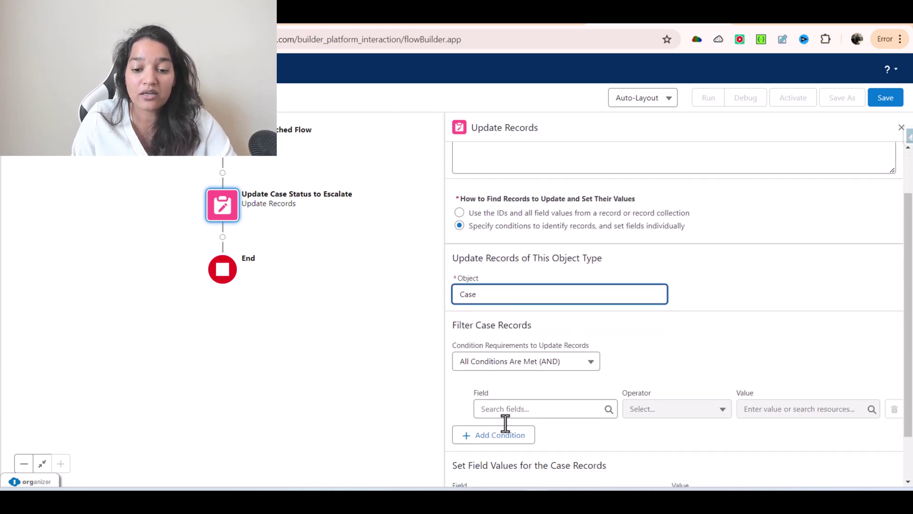
click(514, 407)
text(Id)
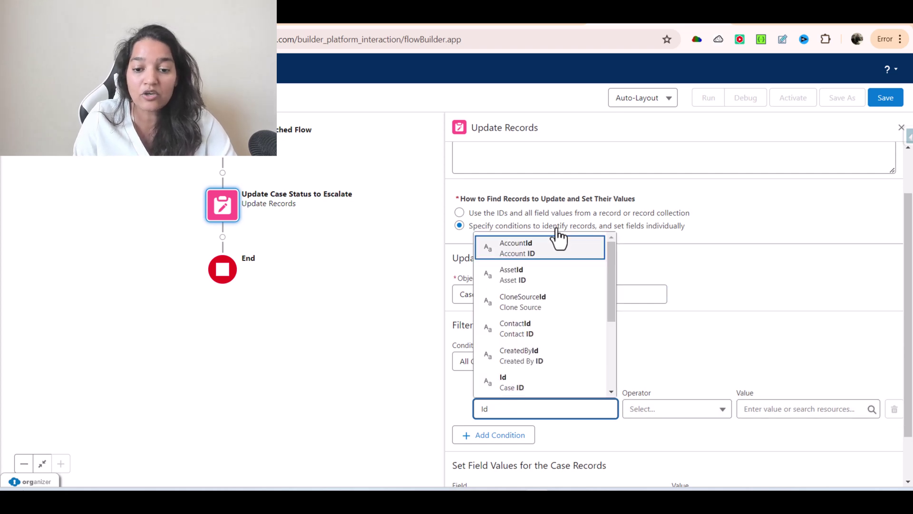
click(516, 380)
Create a Text variable named recordId, available for input, as the value of the Id filter condition
click(784, 409)
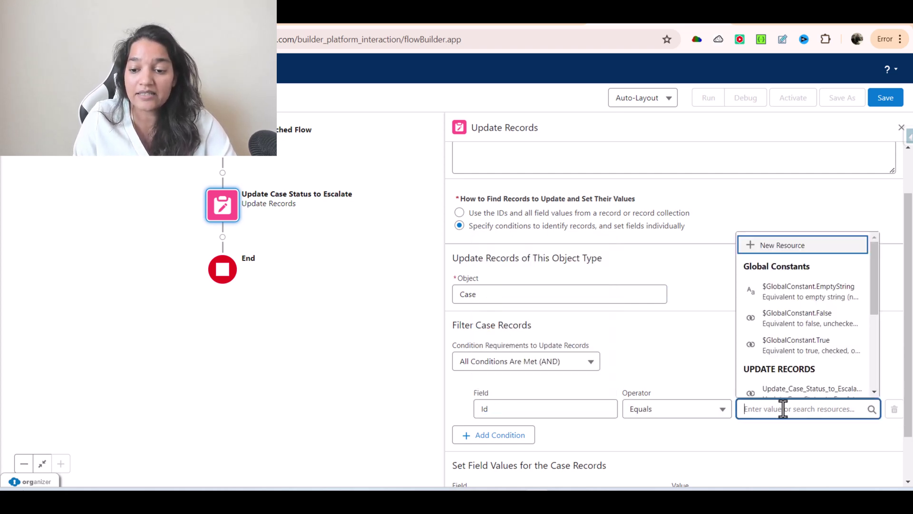
click(780, 246)
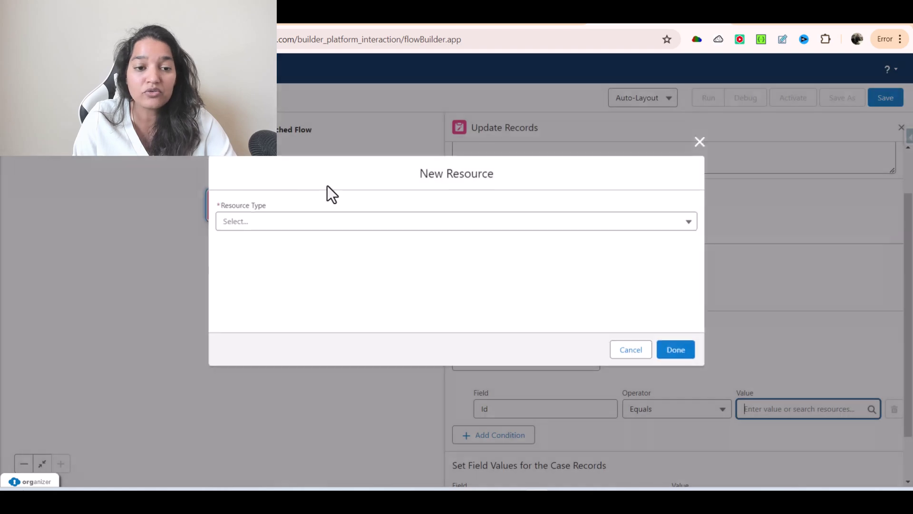
click(259, 227)
click(272, 248)
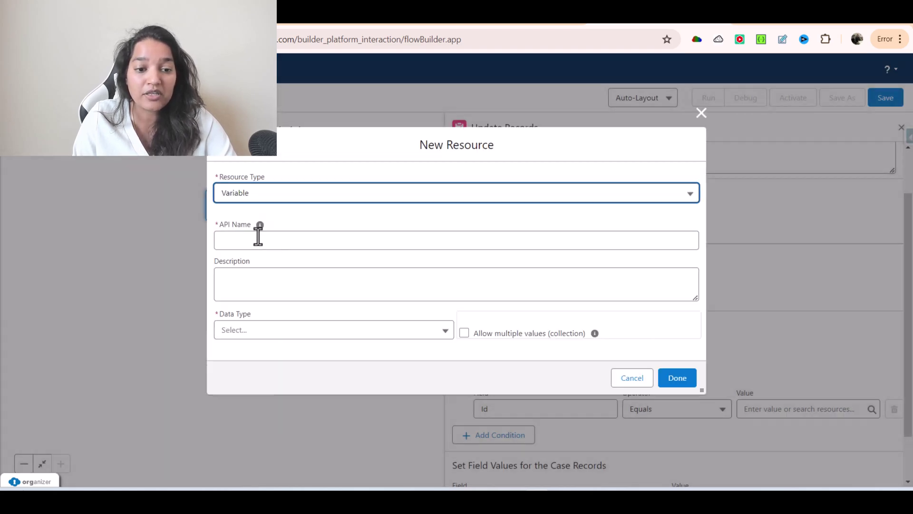
click(258, 238)
text(recordId)
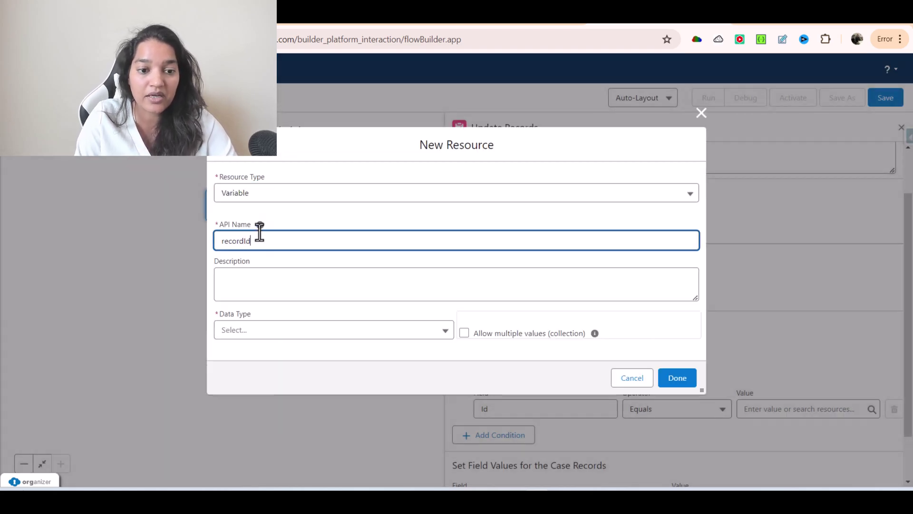
click(257, 333)
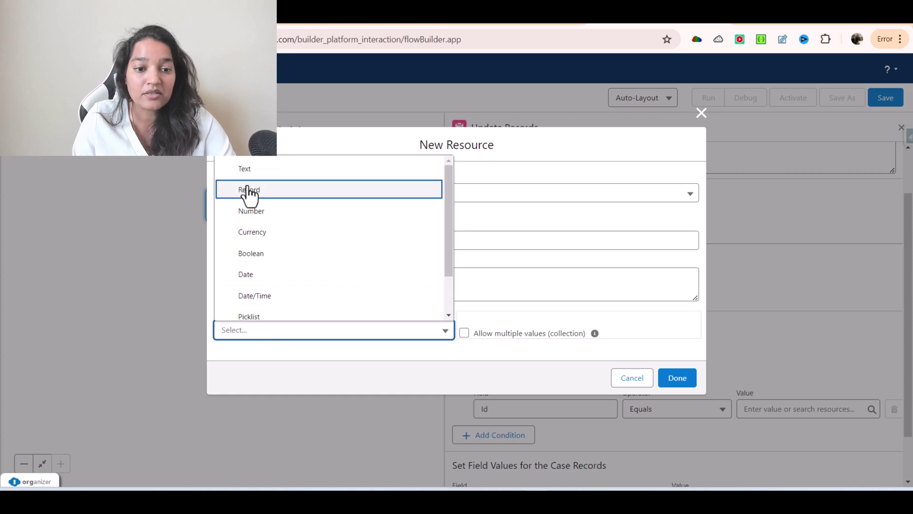
click(252, 171)
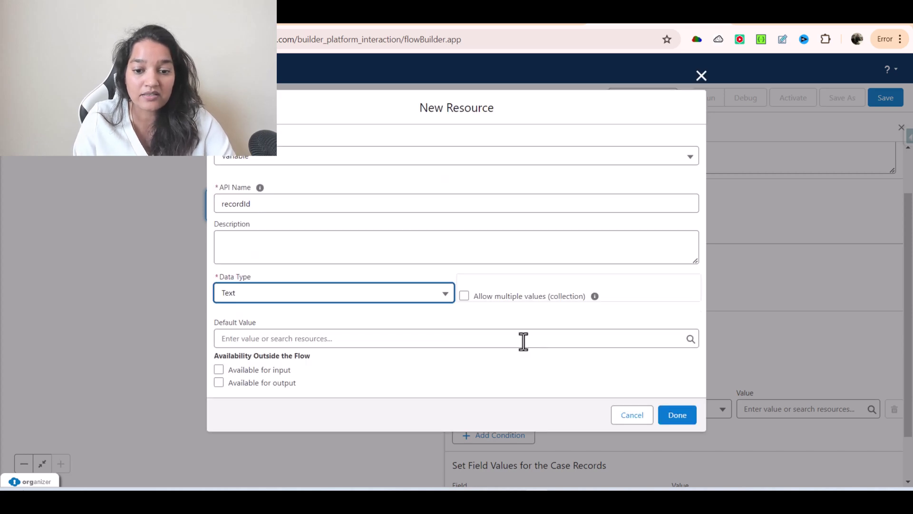
click(260, 372)
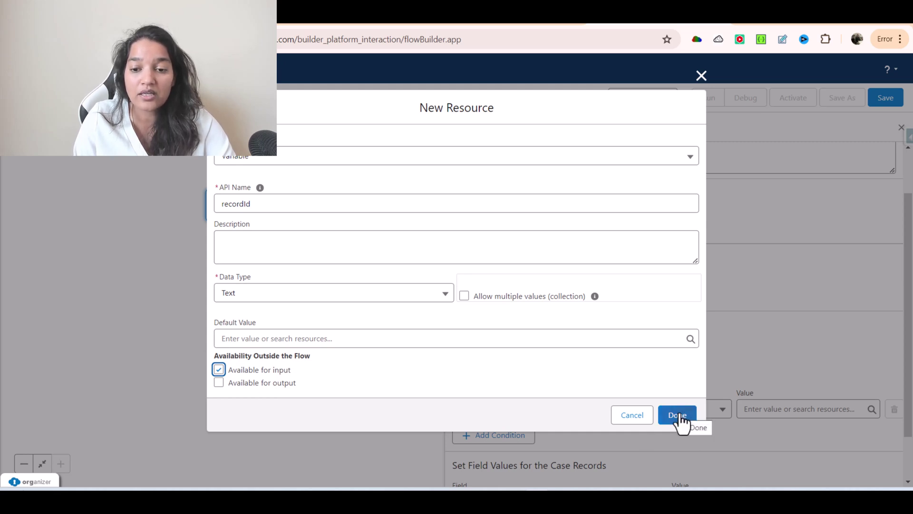
click(679, 414)
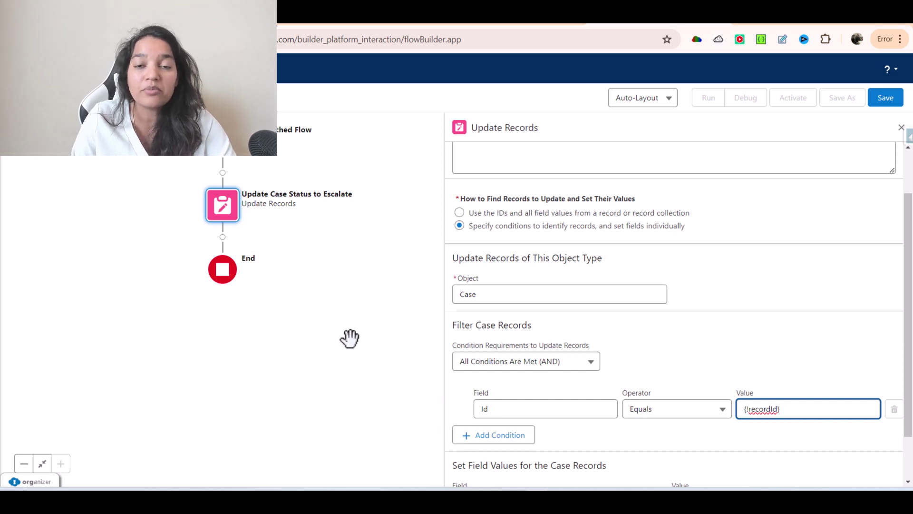
Set the Status field of the matching Case records to the Escalated picklist value
scroll(656, 428, down, 1)
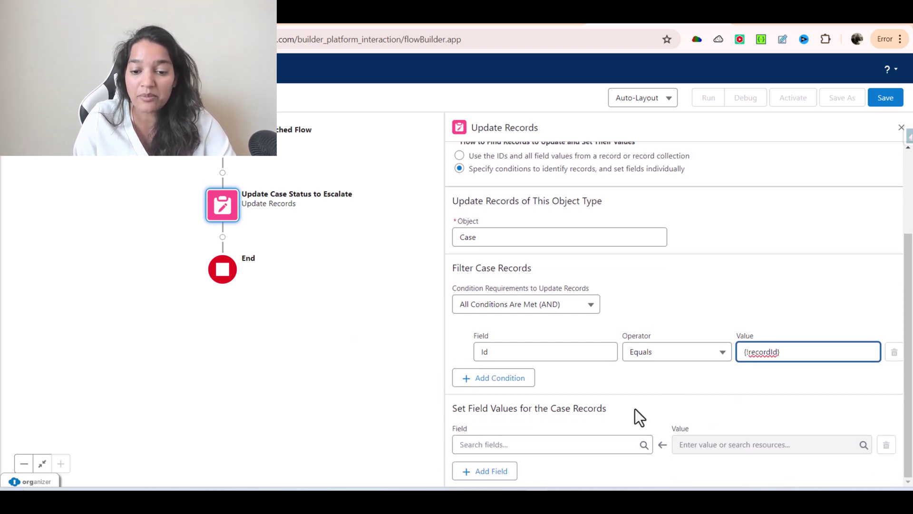
click(489, 444)
text(Sta)
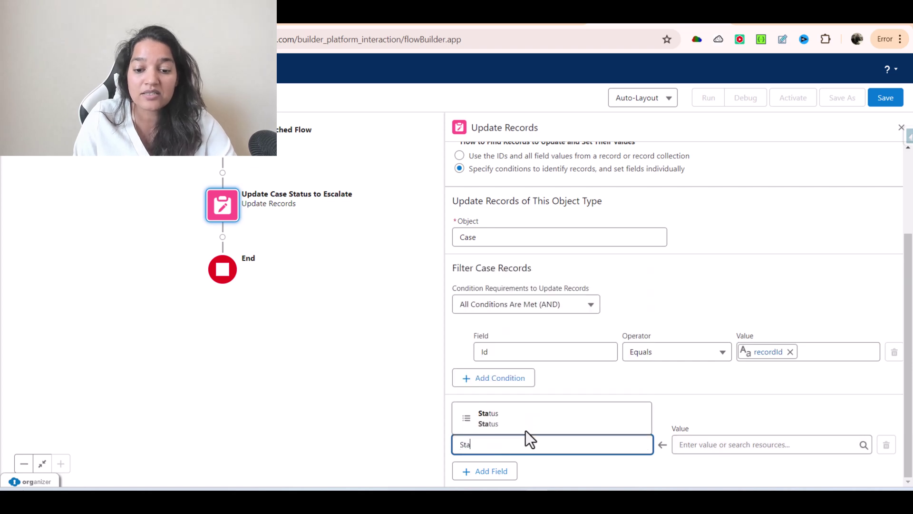
click(527, 426)
click(704, 444)
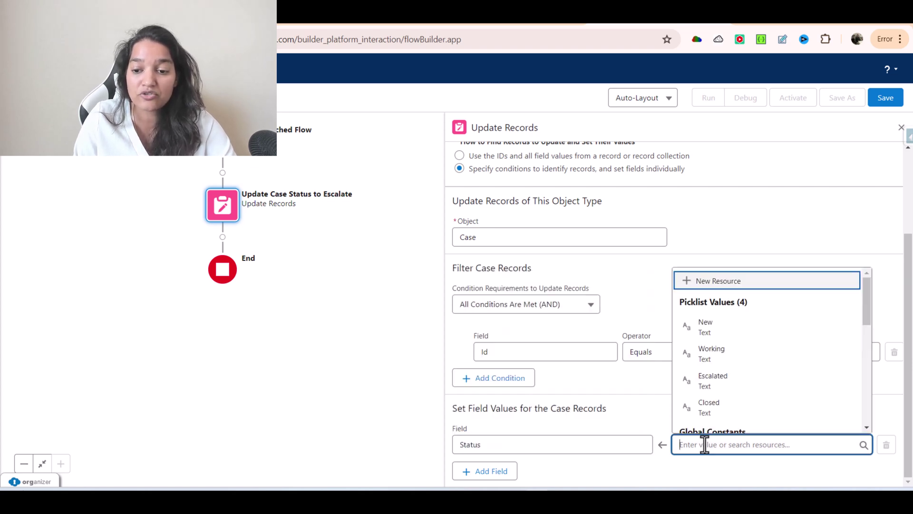
text(Es)
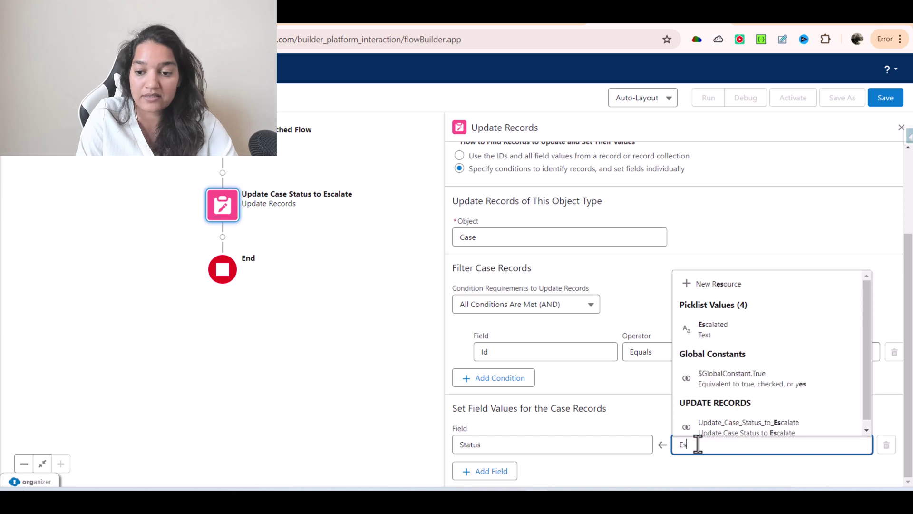
click(716, 333)
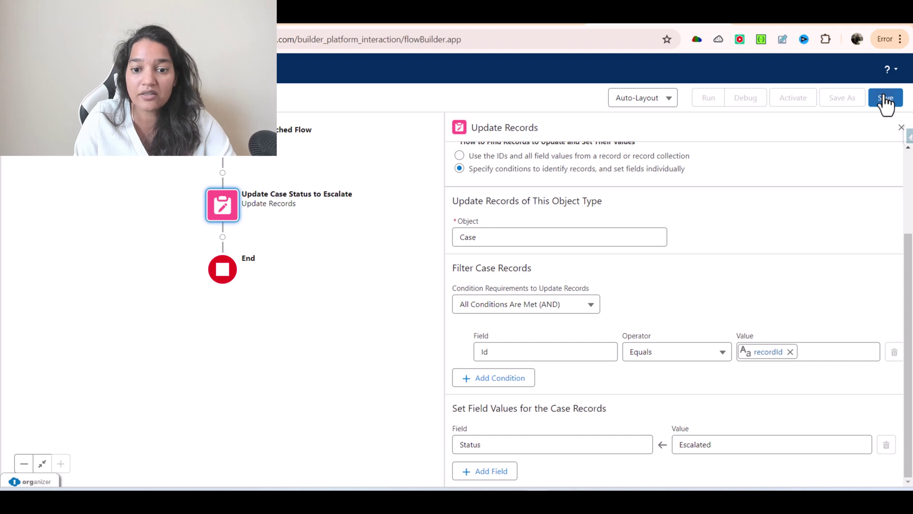
Save the flow with the label "Escalate the Case Flow" and the API name Escalate_the_Case_Flow
click(886, 102)
click(253, 232)
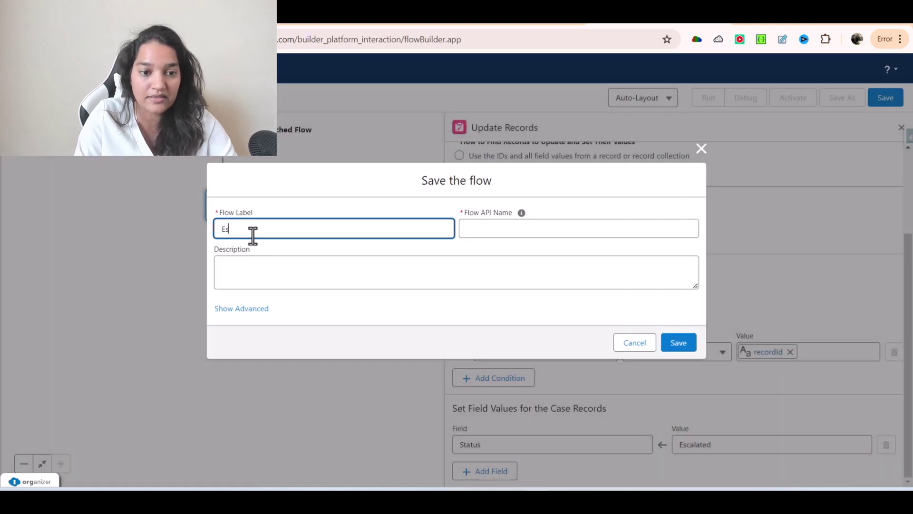
text(Escalate the)
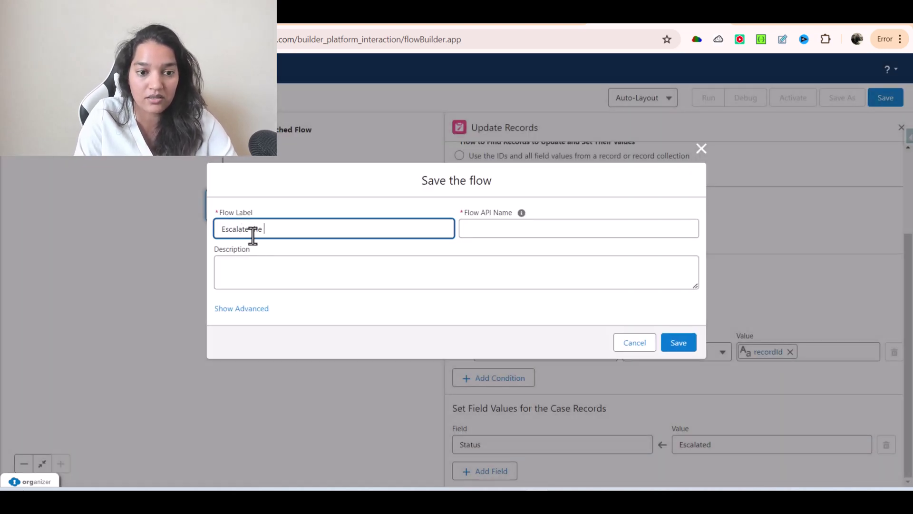
text( Case Flow)
key(Tab)
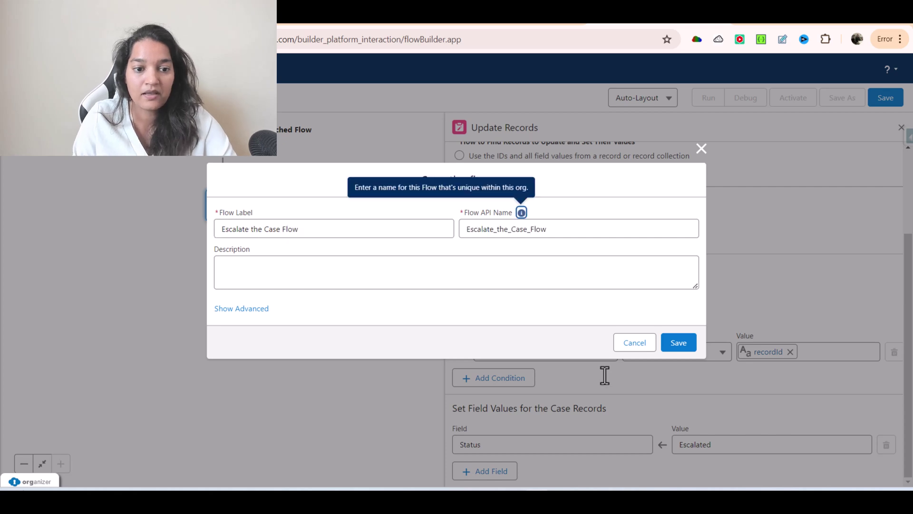
click(678, 344)
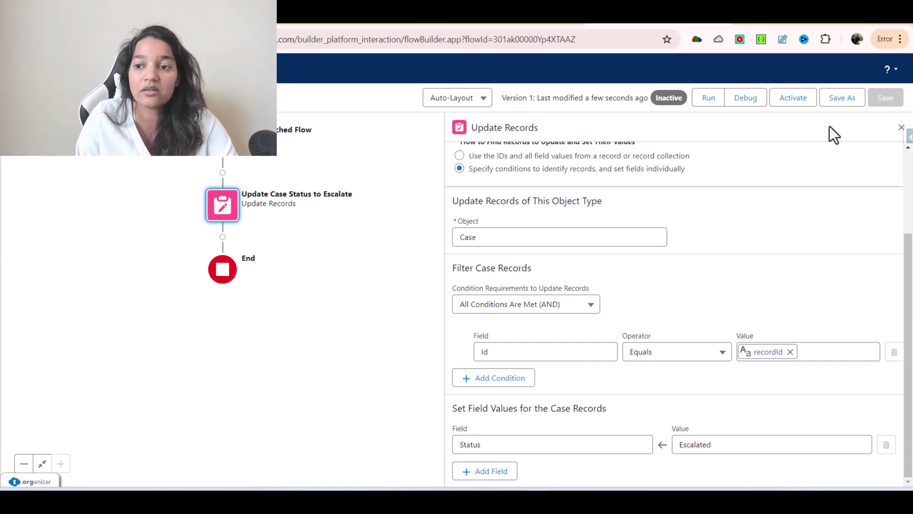
Add an Assignment element after the Update Case Status to Escalate element and label it "Set the response"
click(901, 132)
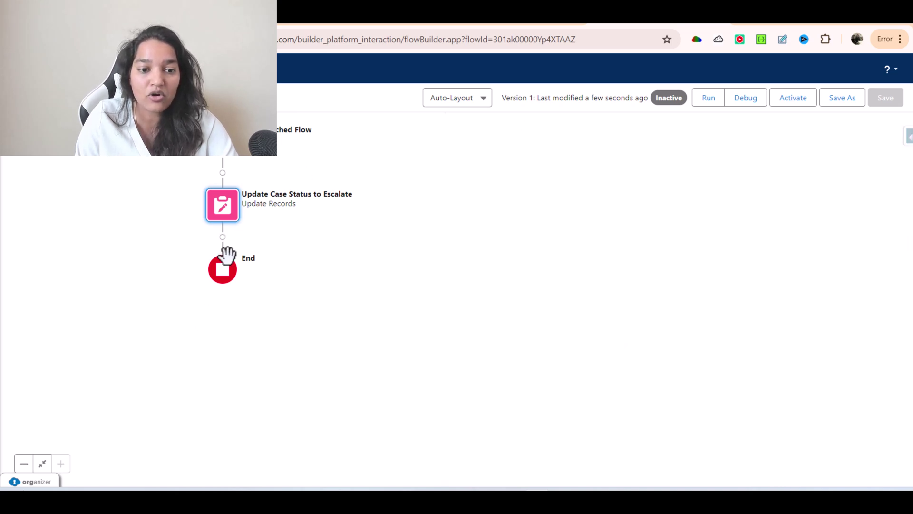
click(223, 237)
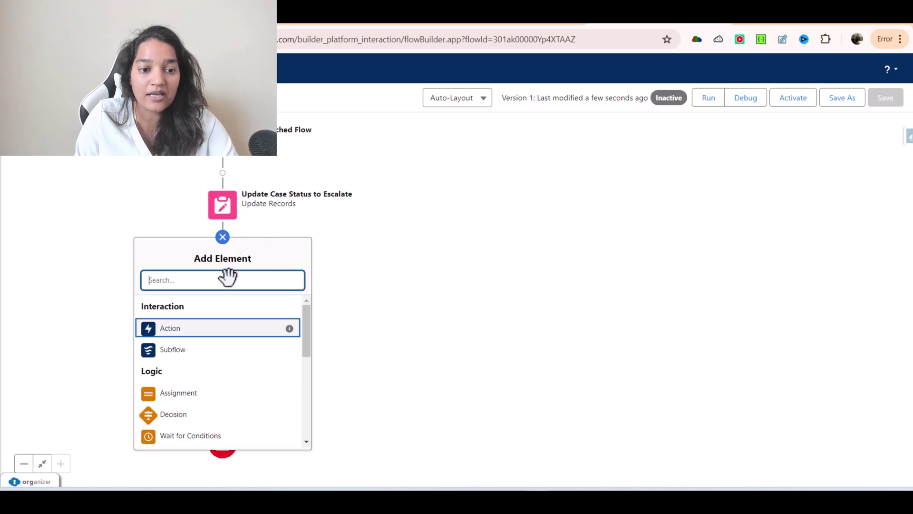
text(Assi)
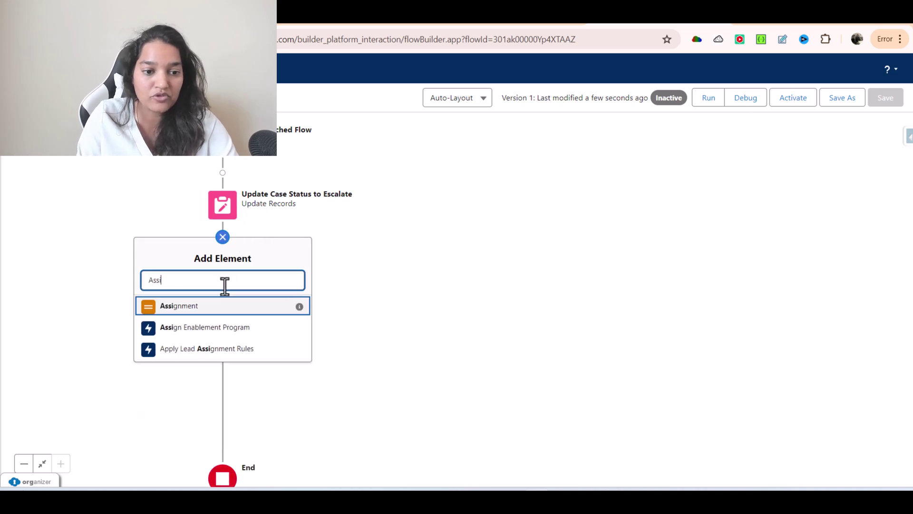
click(193, 314)
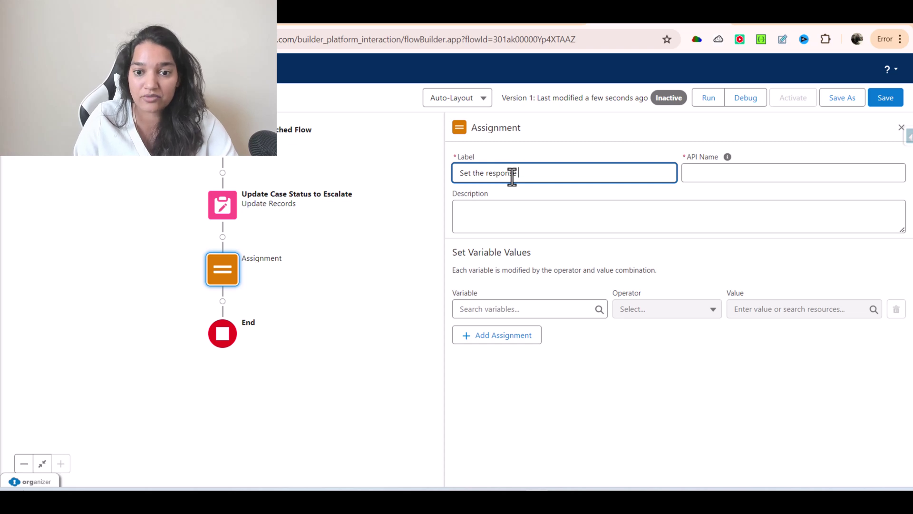
click(710, 170)
Create a Text variable named response, available for output, as the variable of the assignment
click(518, 308)
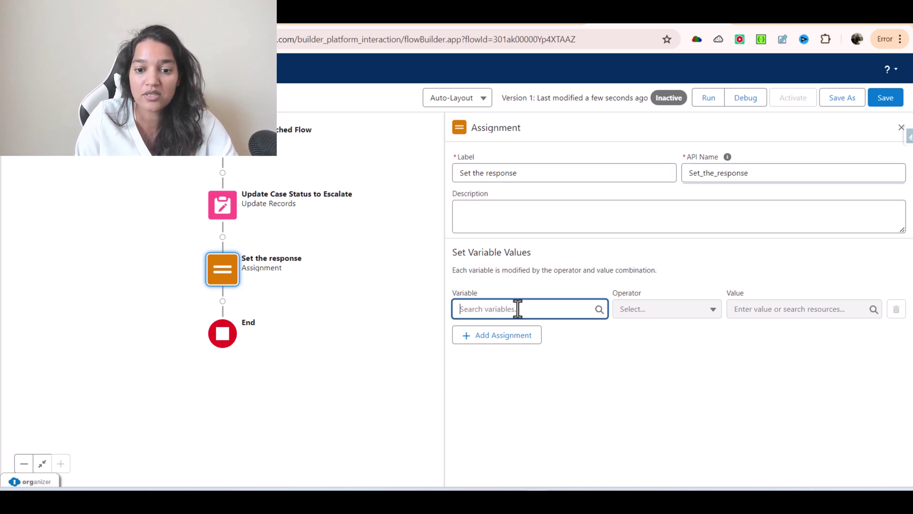
click(493, 197)
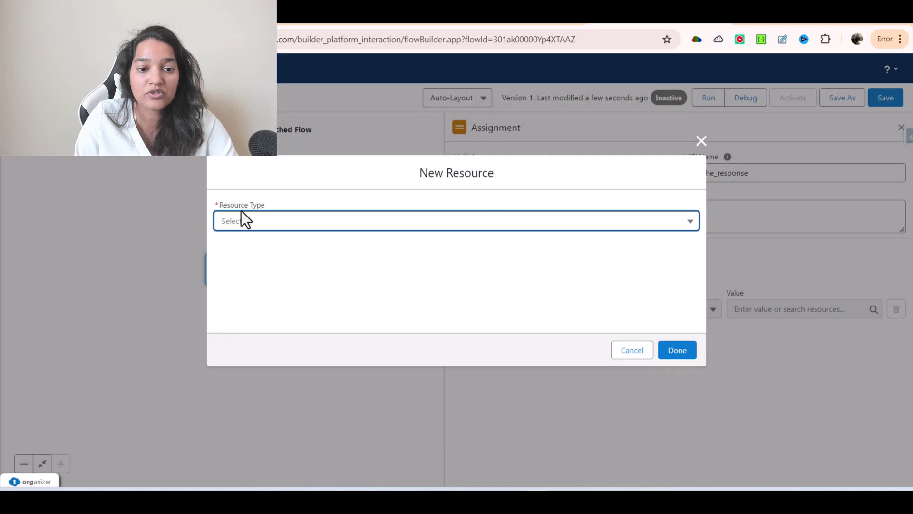
click(244, 220)
click(266, 254)
click(237, 240)
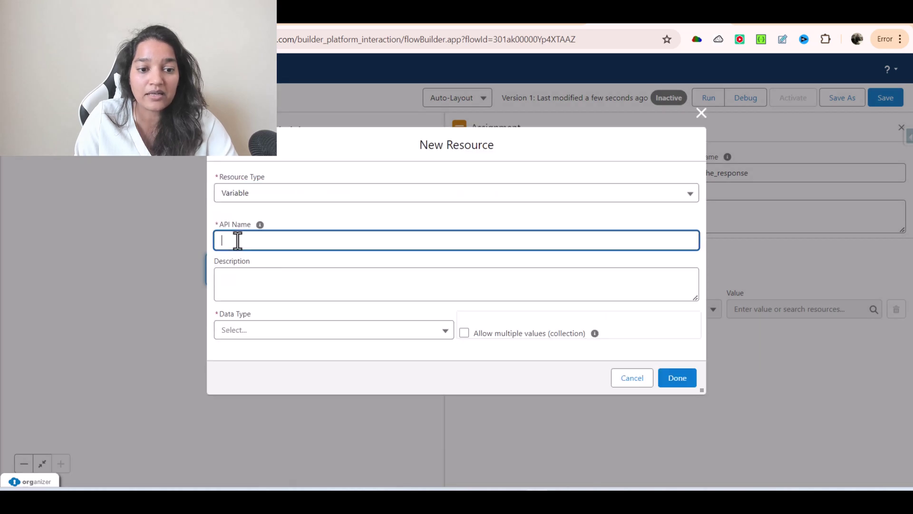
text(response)
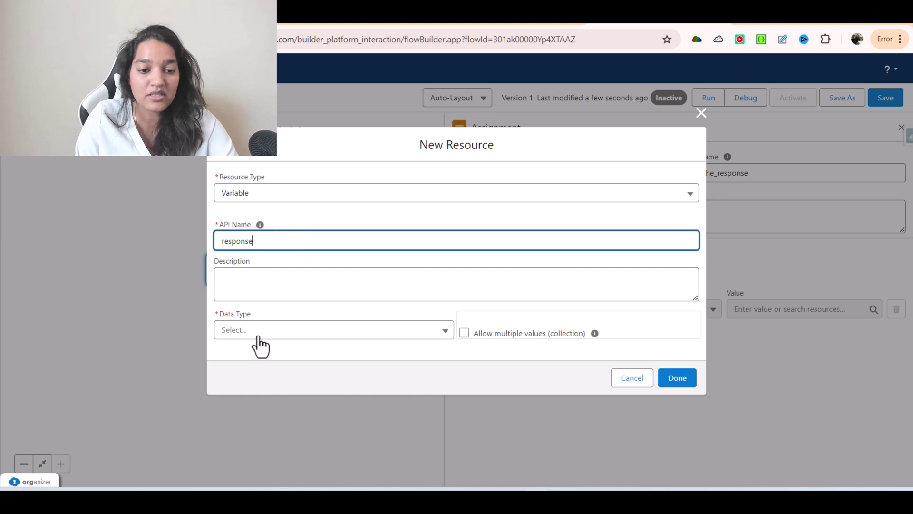
click(263, 333)
click(269, 170)
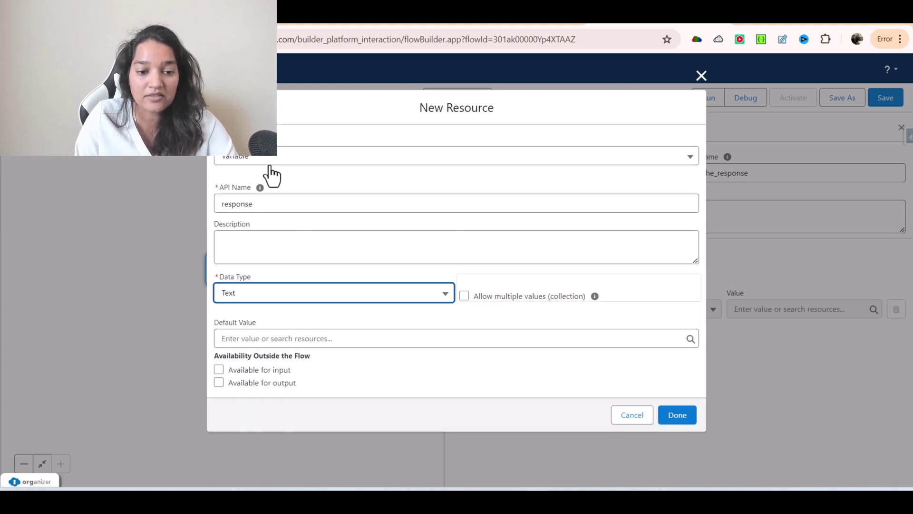
click(219, 383)
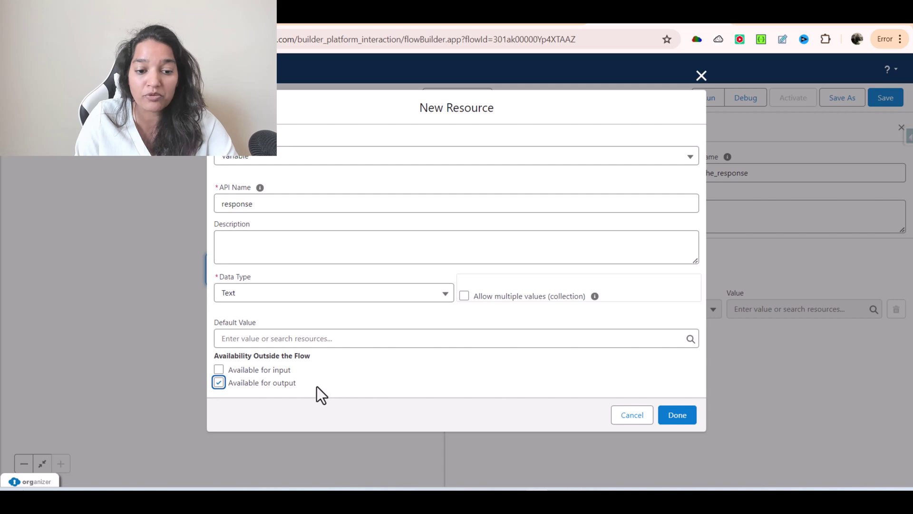
drag(229, 384, 289, 388)
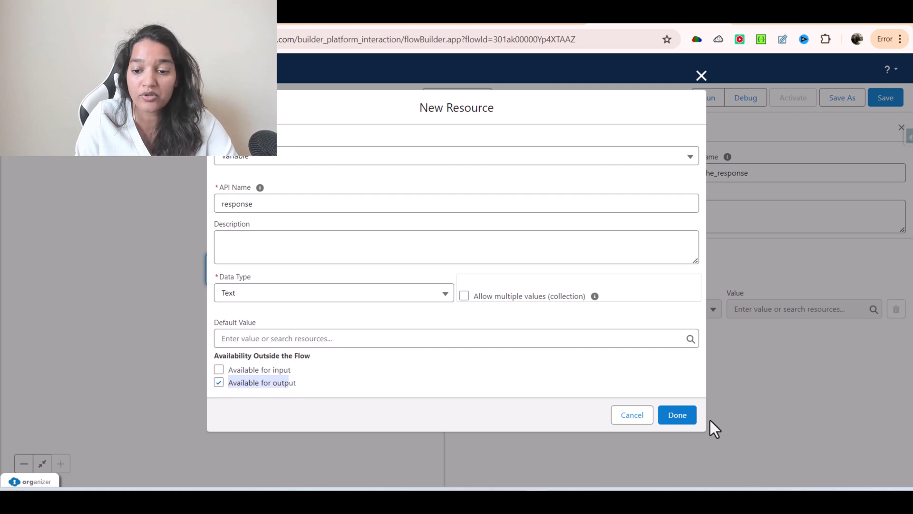
click(676, 415)
Set the value assigned to the response variable to "Case has been successfully escalated."
click(743, 309)
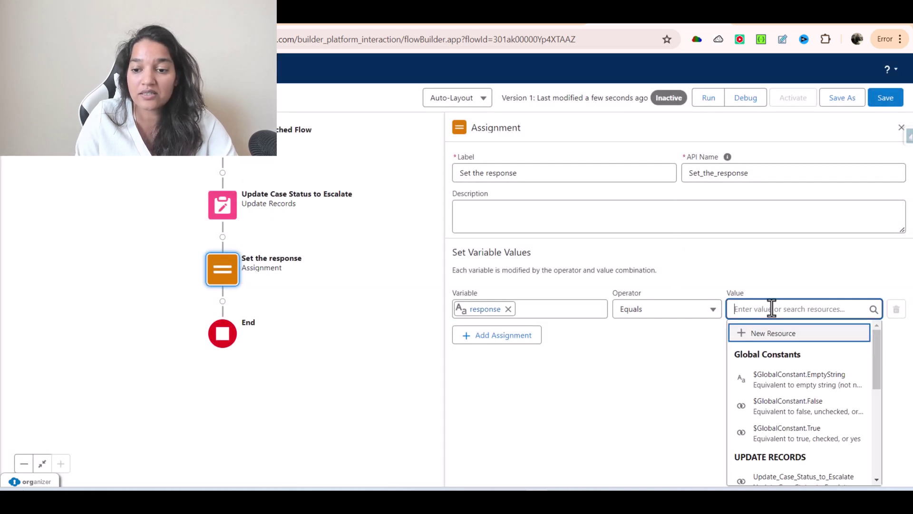
text(Case has been success)
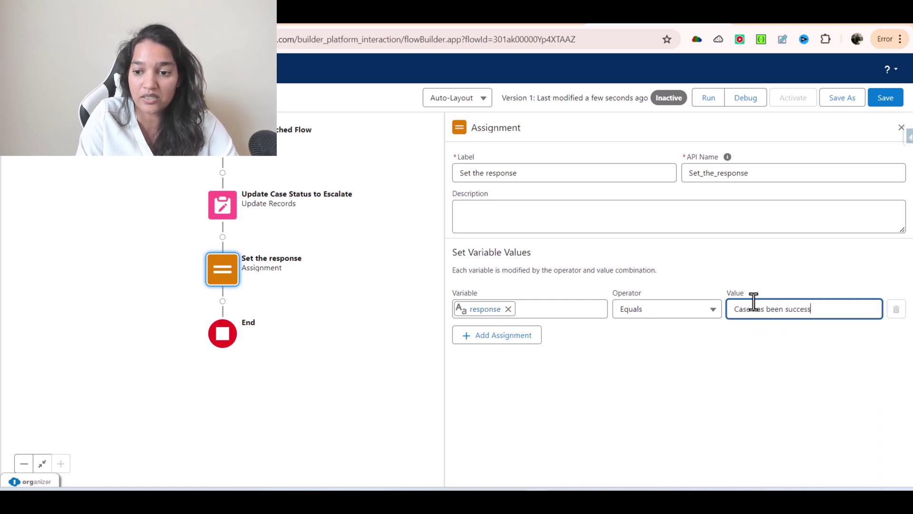
text(fully esc)
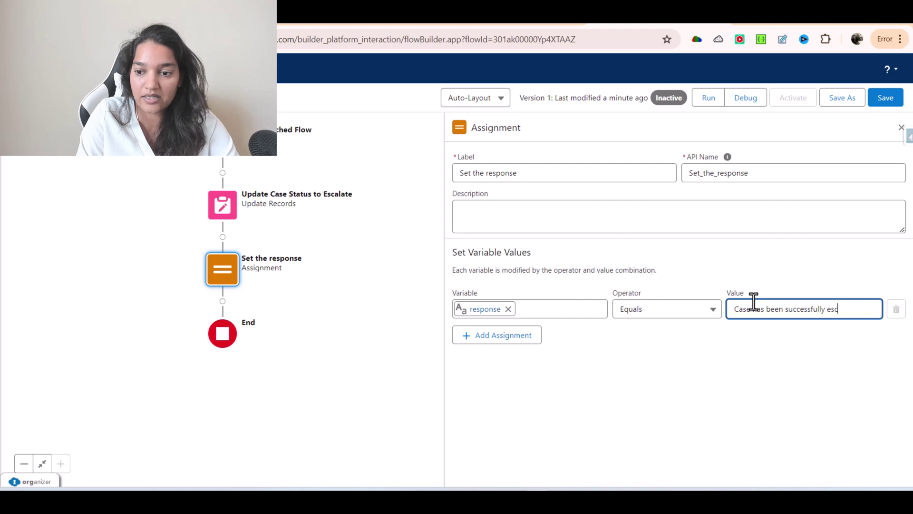
text(alated.)
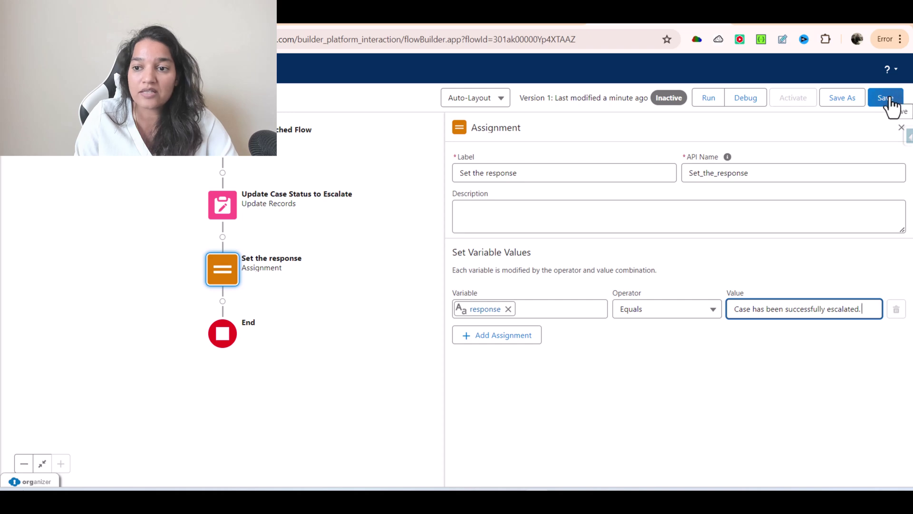
Save the flow with its new assignment and activate it
click(890, 101)
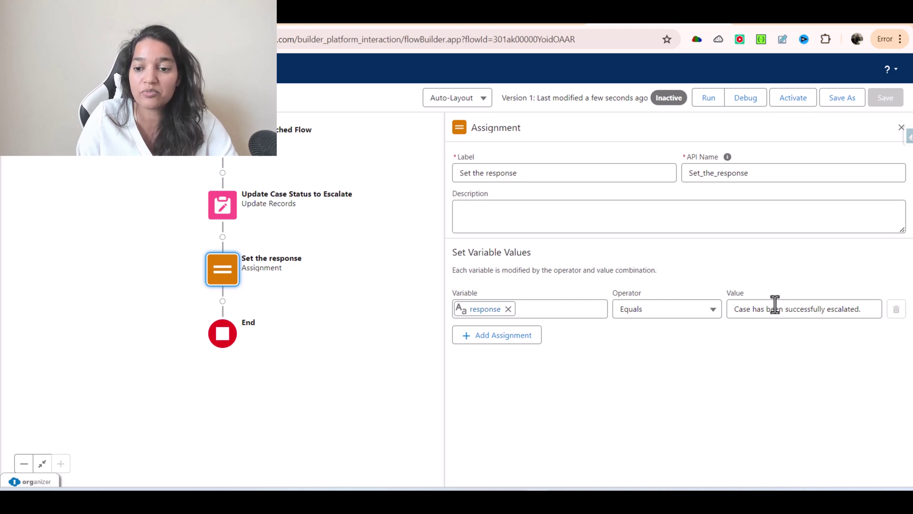
drag(739, 309, 861, 308)
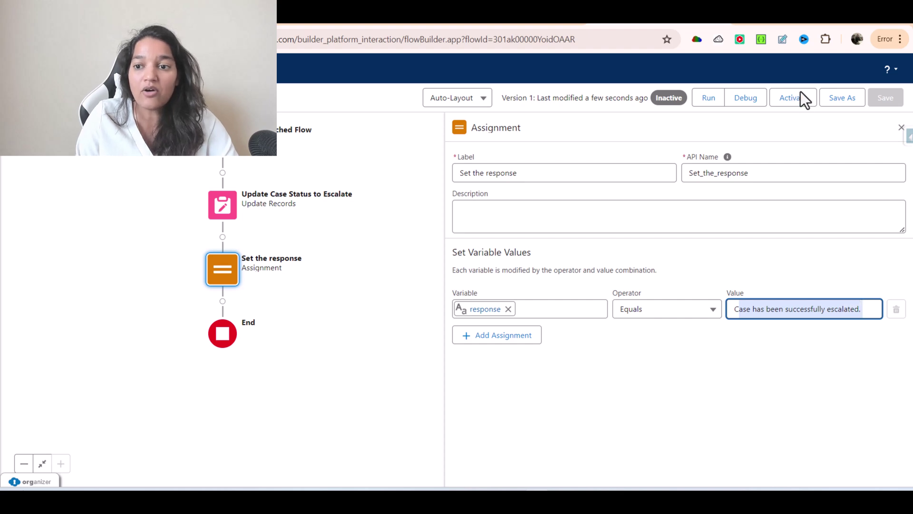
click(799, 105)
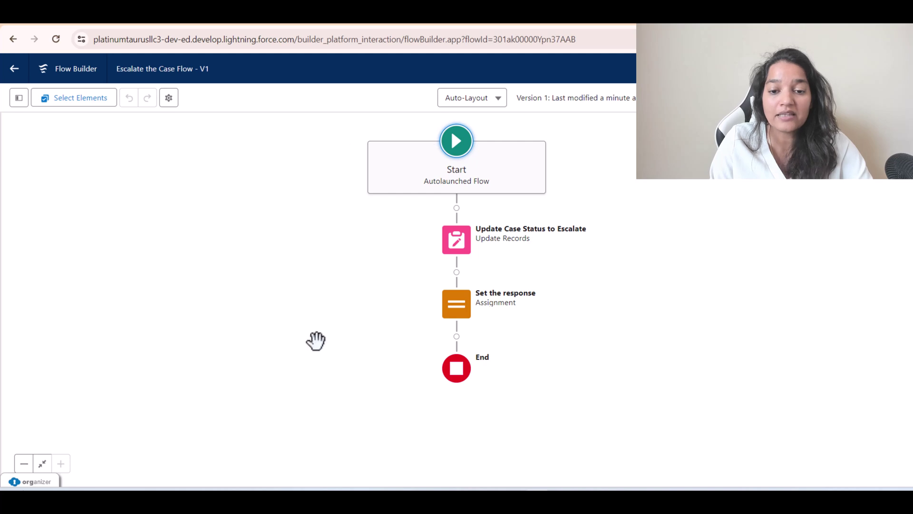
Open the Set the response assignment for editing and review its variable and assigned value
click(463, 310)
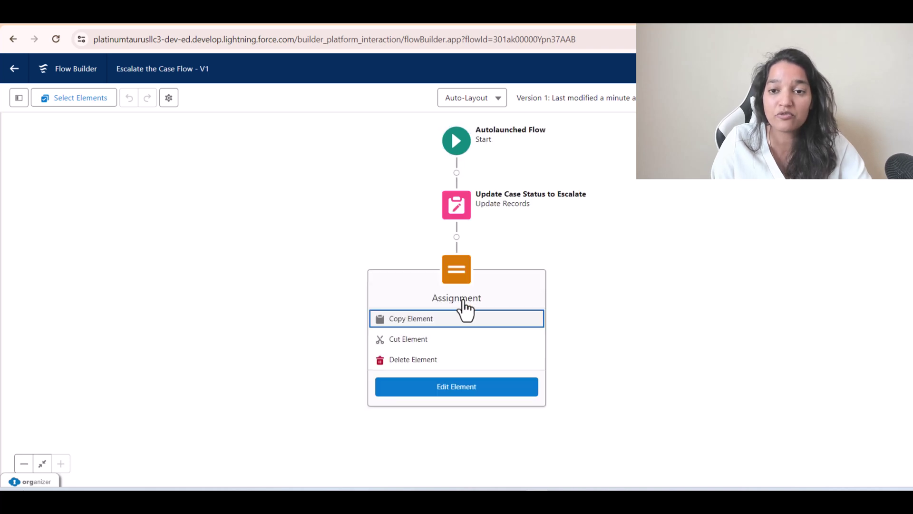
click(485, 385)
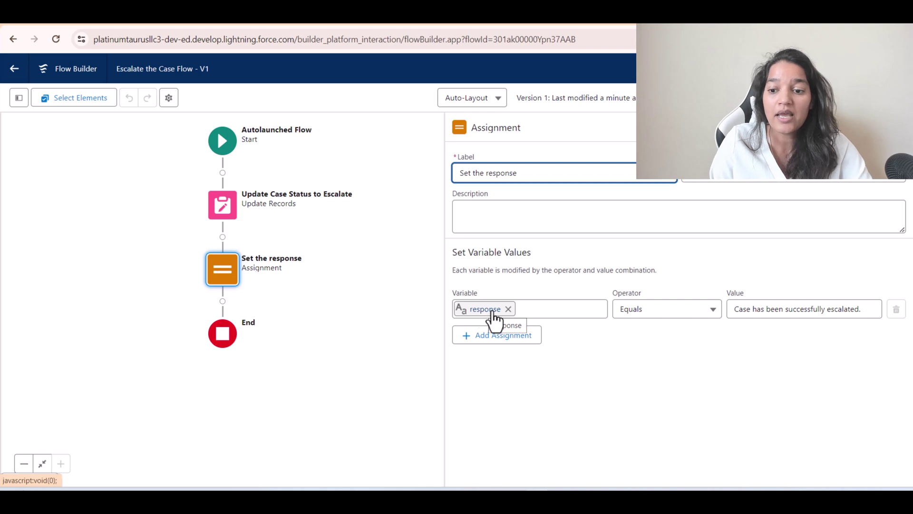
drag(739, 309, 864, 309)
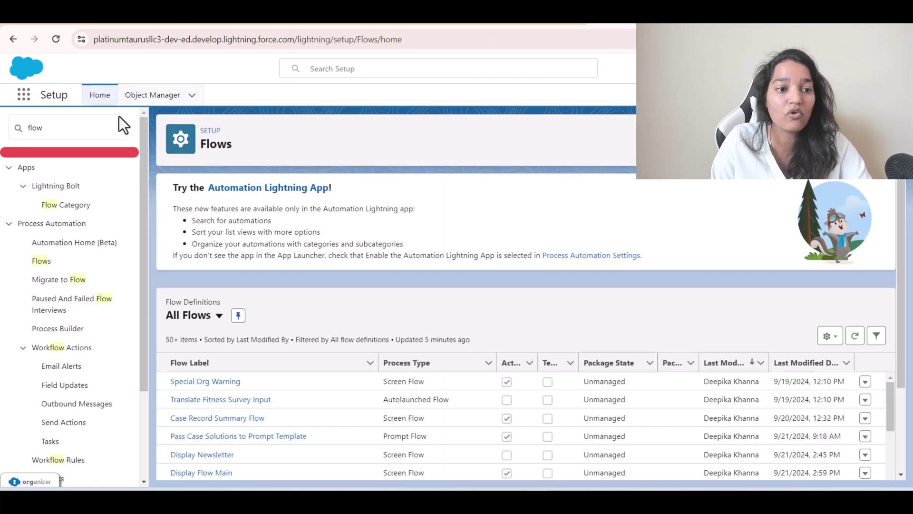
Search Setup for "agent" and open the Agent Actions page under Agent Studio
click(91, 131)
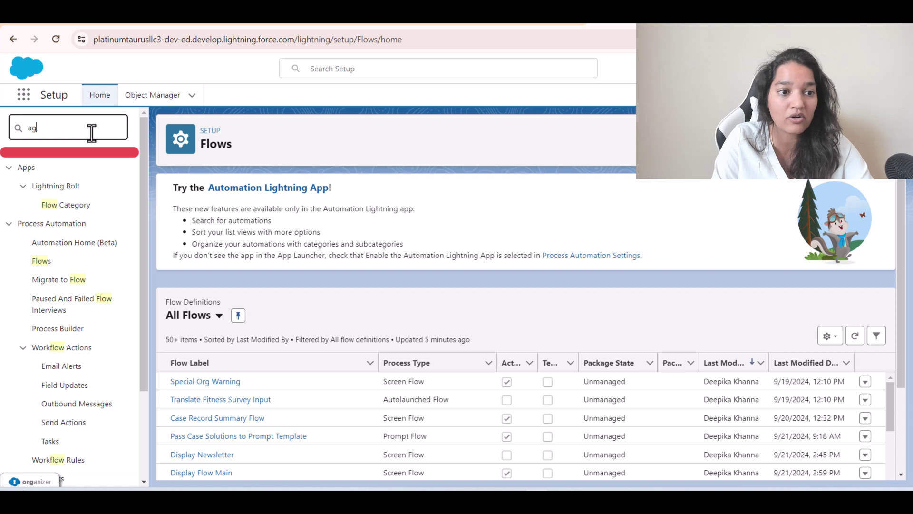
text(ag)
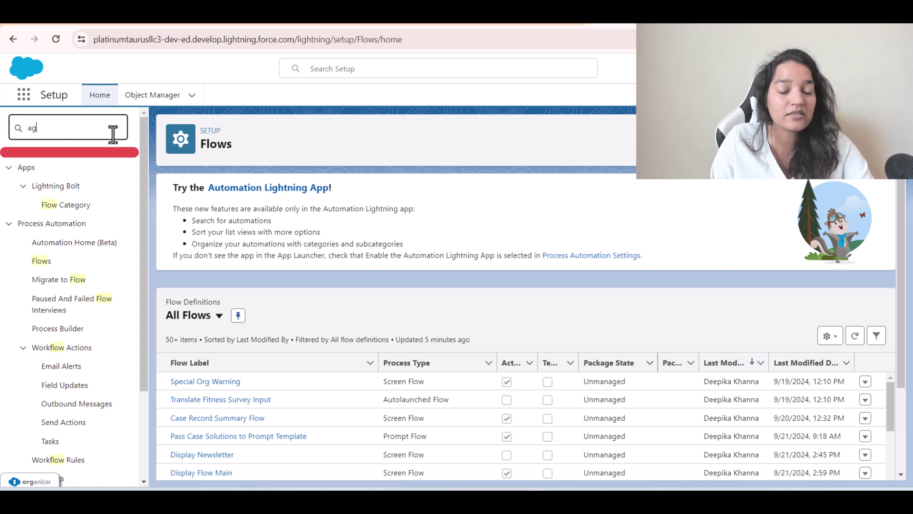
text(ent)
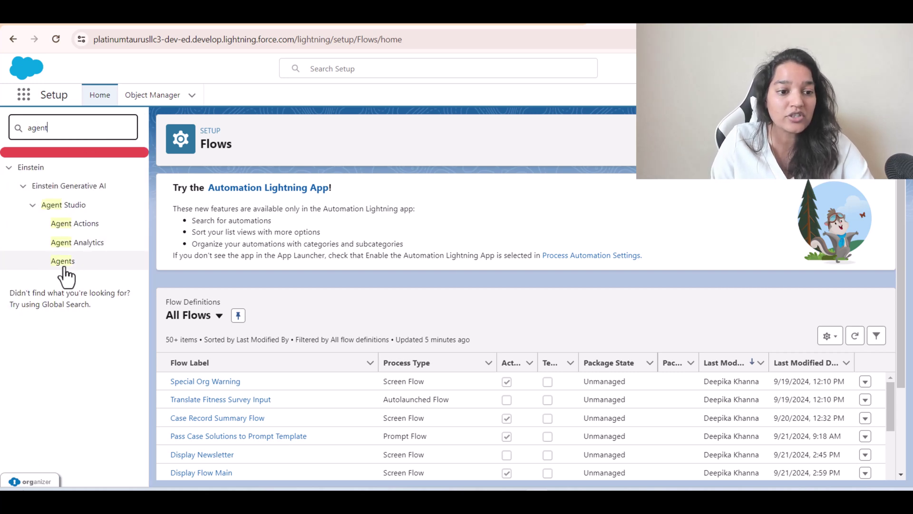
click(77, 223)
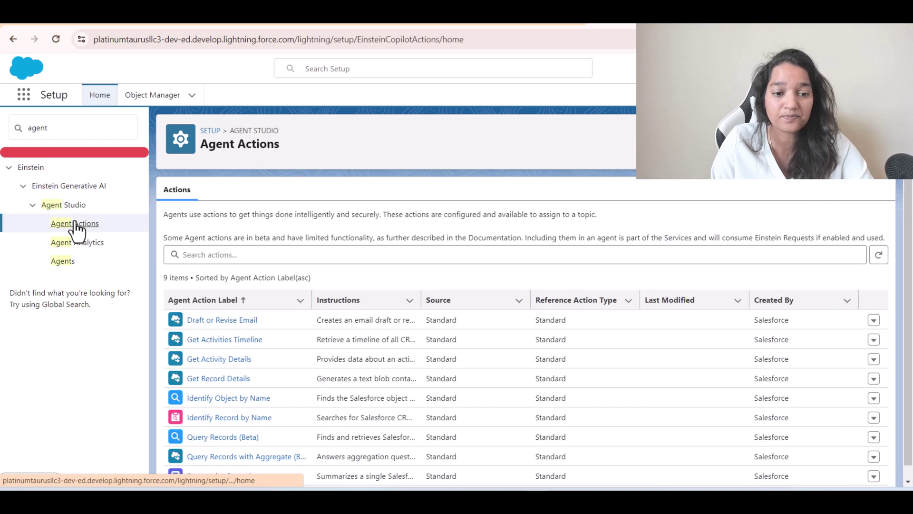
click(616, 39)
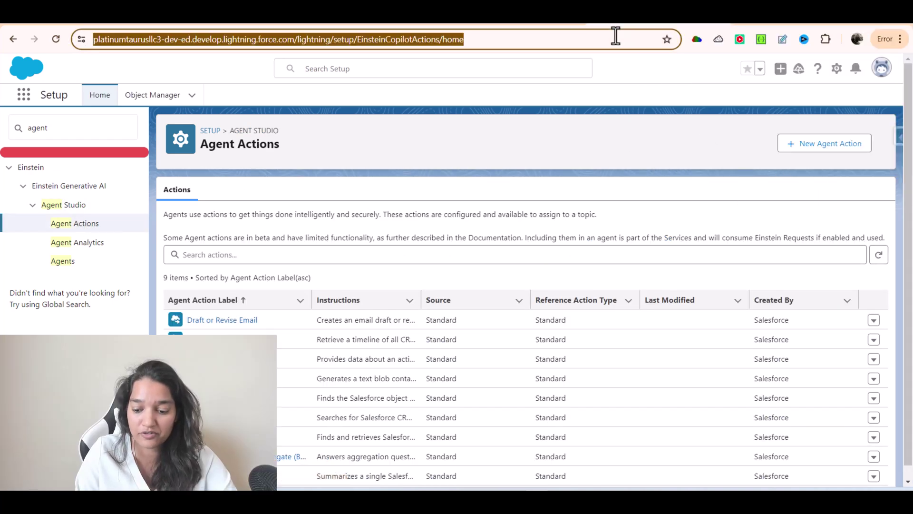
Start a new agent action with the reference action type Flow and Escalate the Case Flow as its reference action
key(Return)
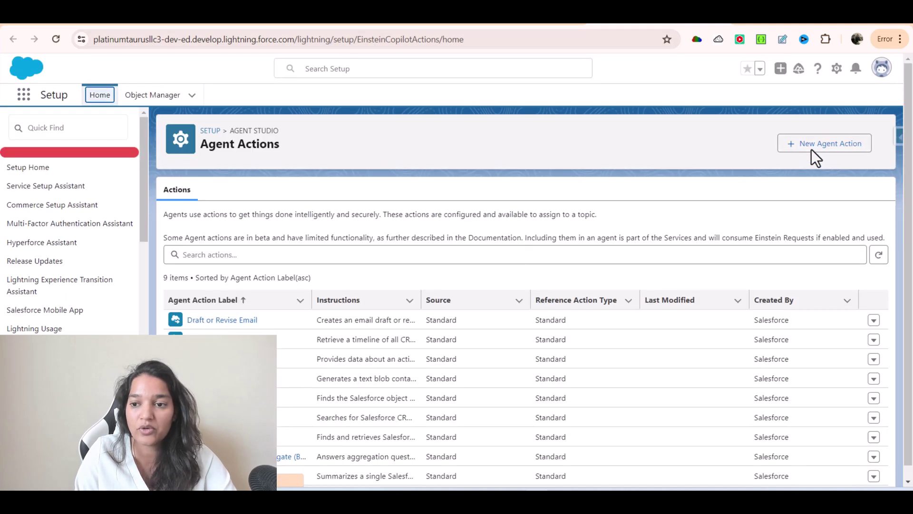
click(818, 145)
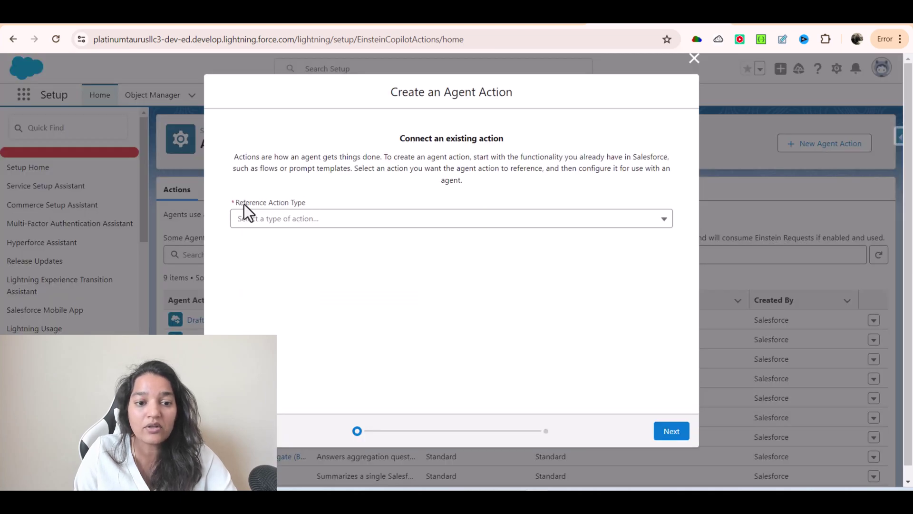
click(285, 220)
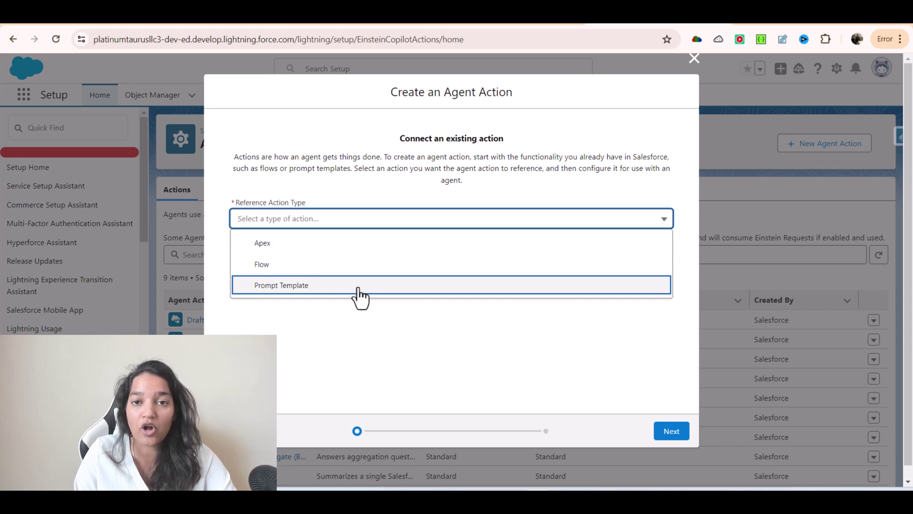
click(264, 264)
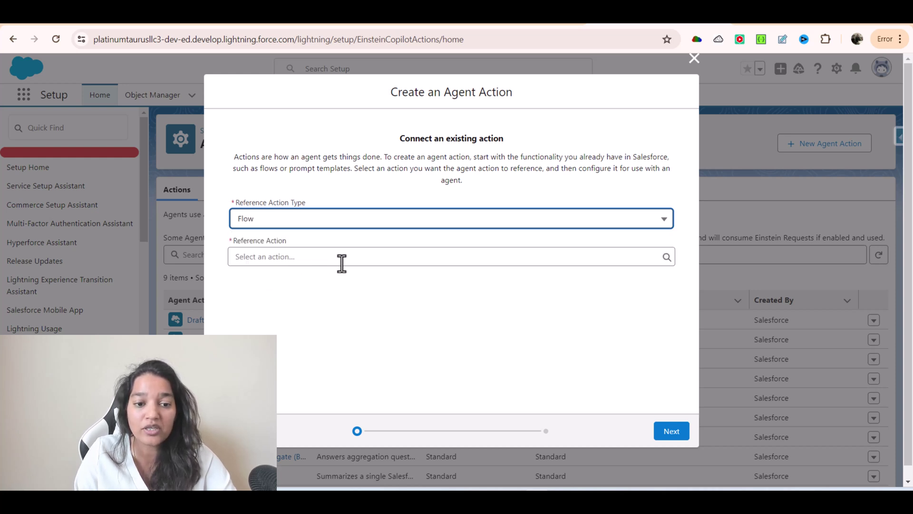
click(317, 263)
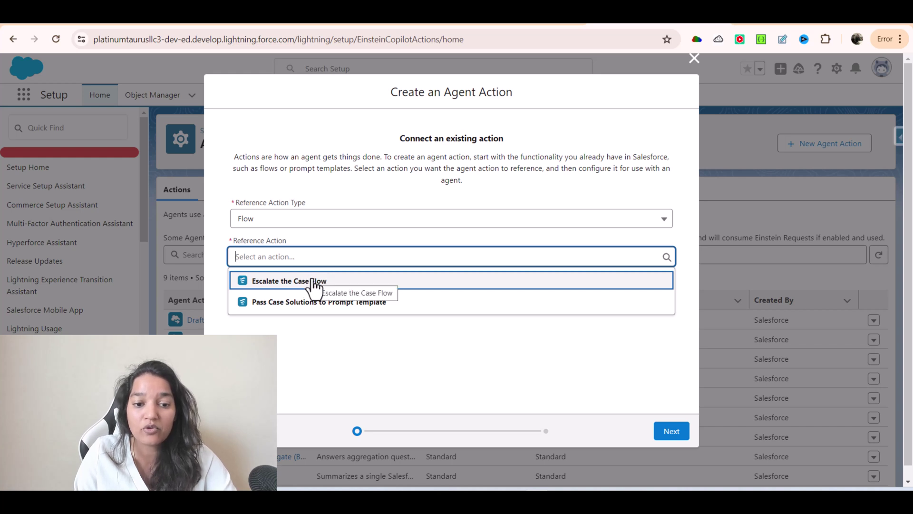
click(314, 282)
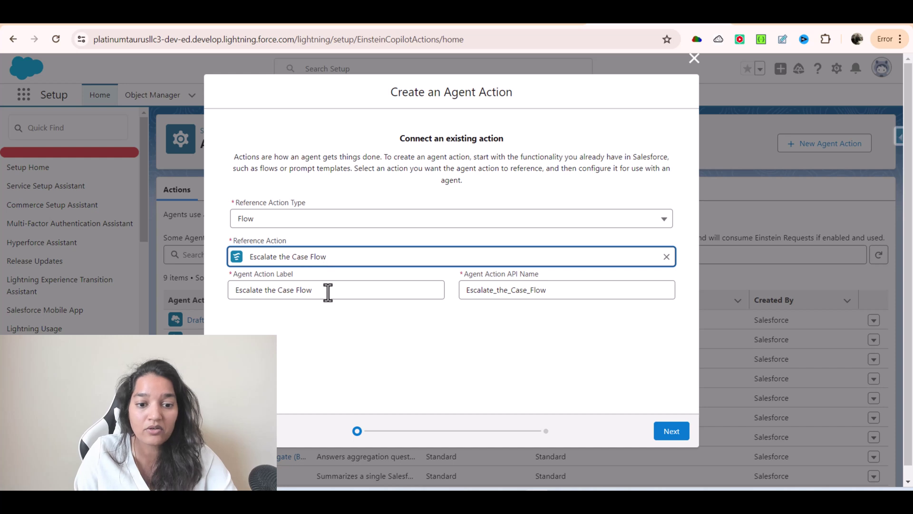
Change the agent action label to "Escalate the Case Flow2" and its API name to "Escalate_the_Case_Flow2"
click(328, 292)
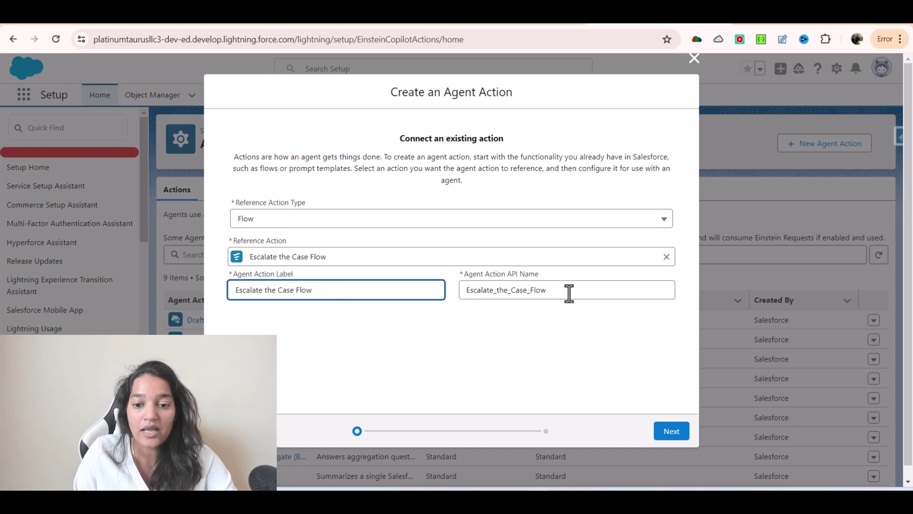
click(572, 292)
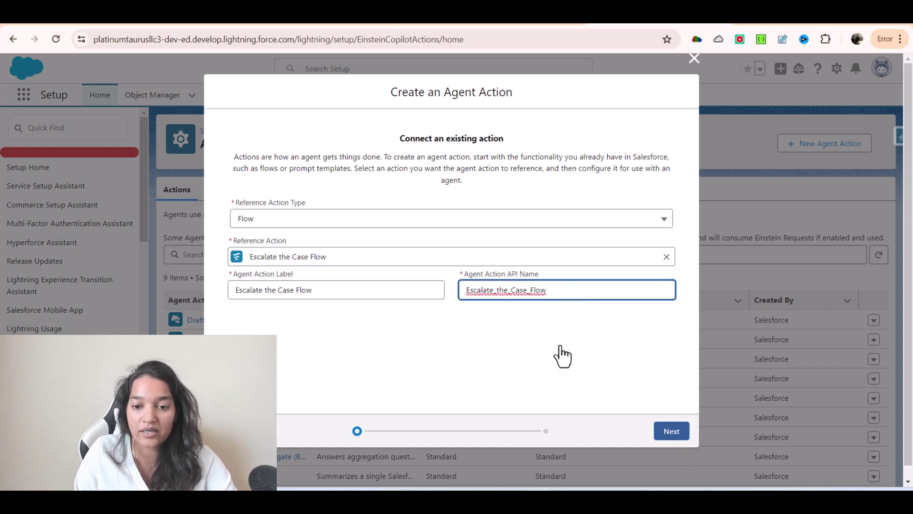
text(2)
click(344, 286)
text(2)
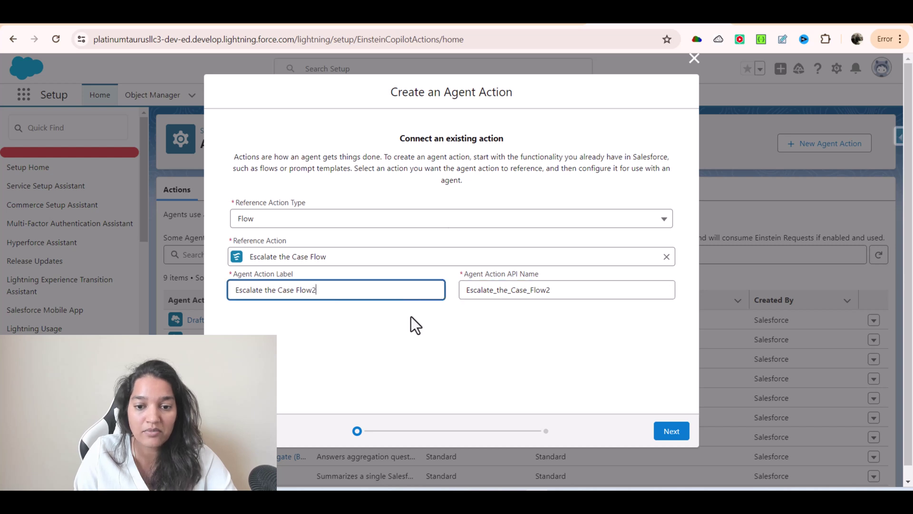
click(495, 291)
double_click(495, 291)
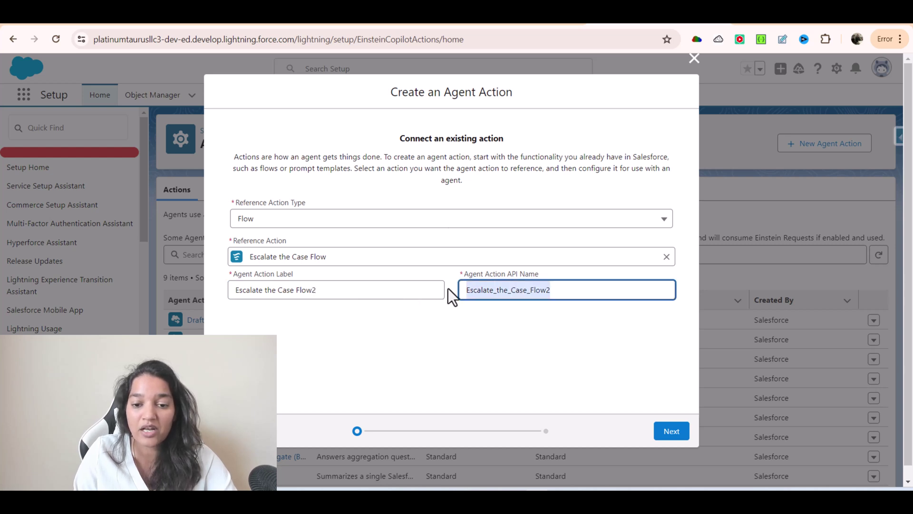
click(344, 291)
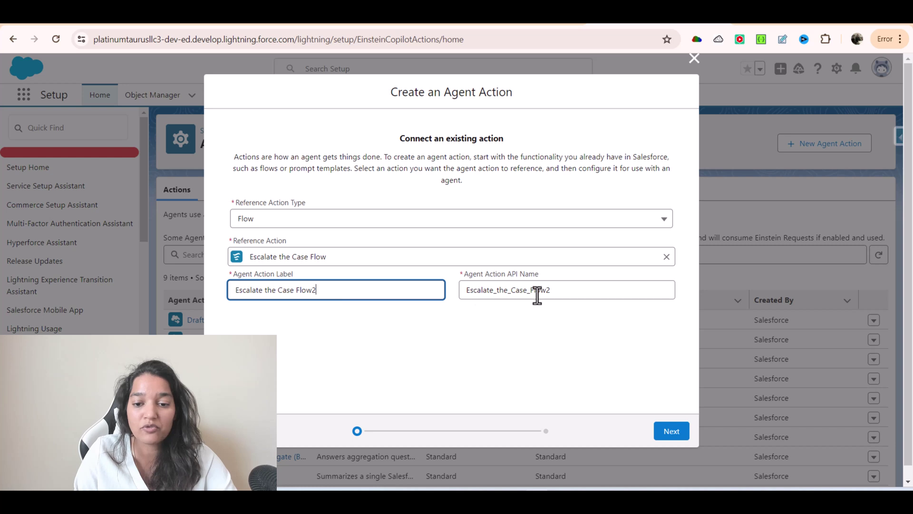
click(557, 289)
double_click(504, 290)
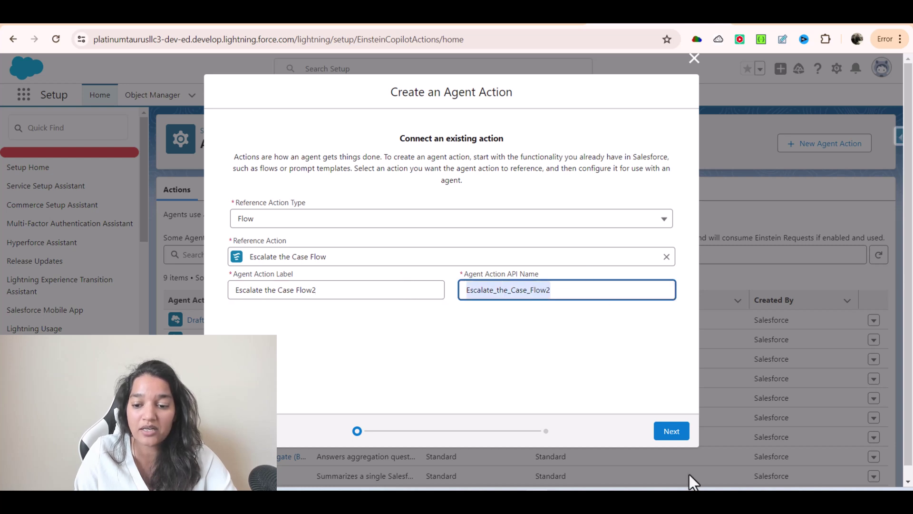
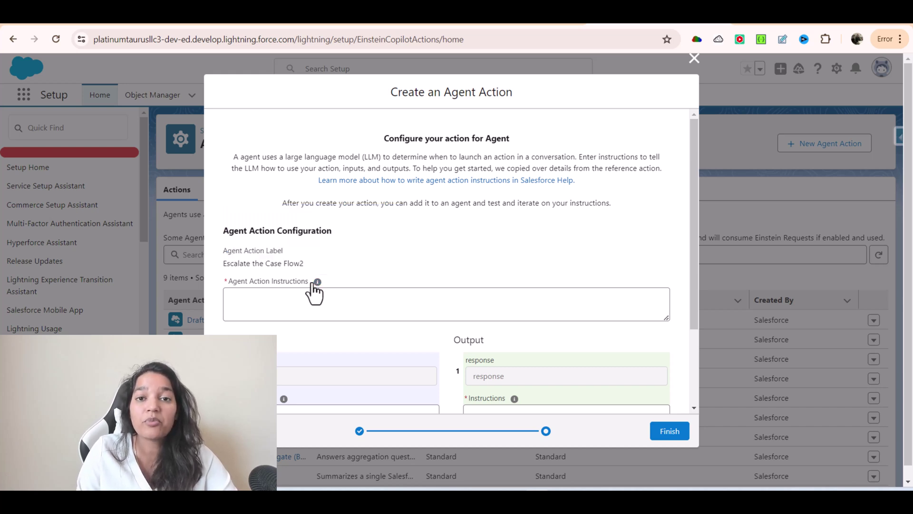
Start the instructions with "this action is used to escalate the case. So when a user requests to escalate the case, then this action will be invoked."
click(265, 302)
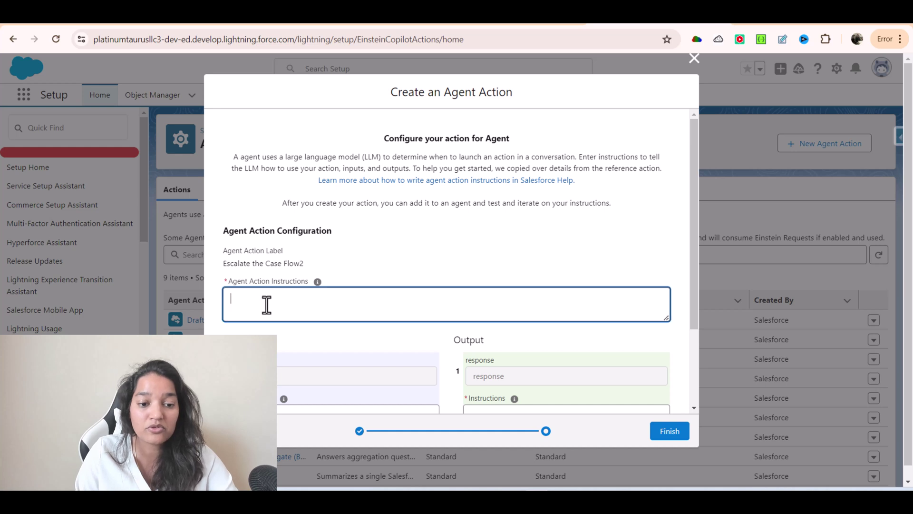
text(this action is used to escal)
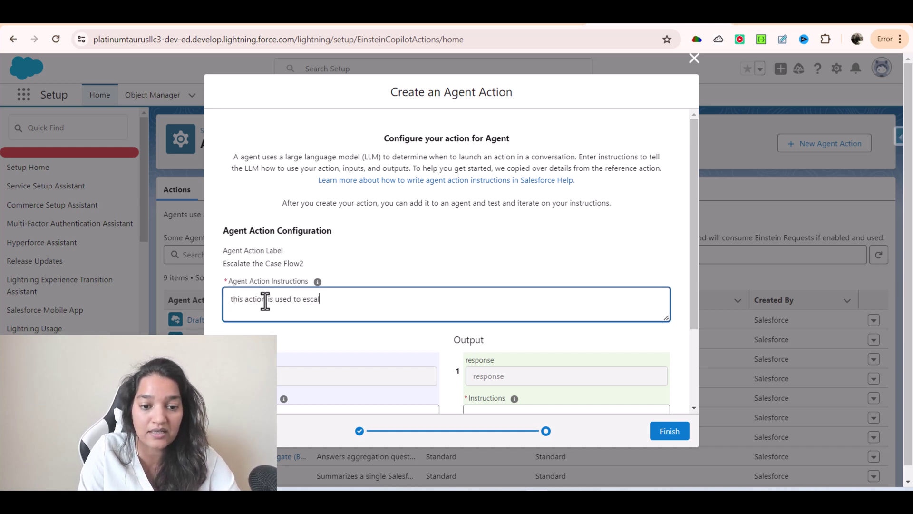
text(ate the c)
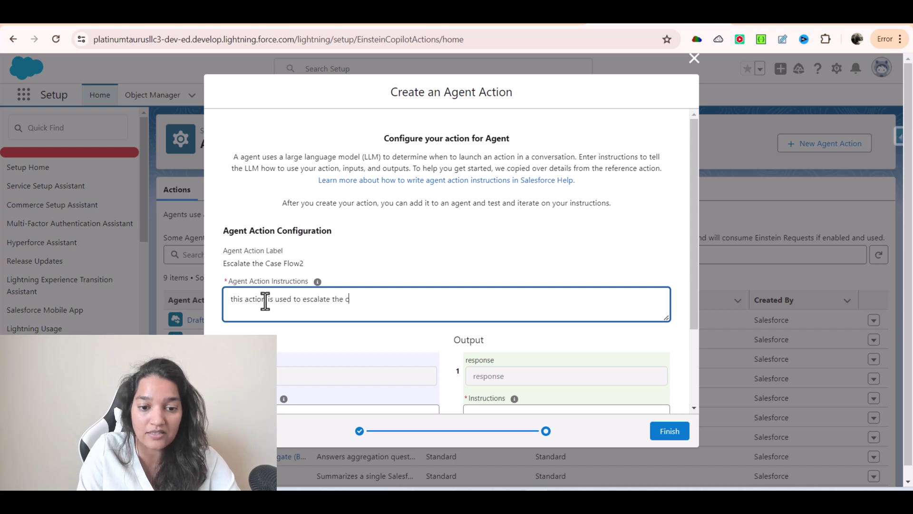
text(ase. So when a user request)
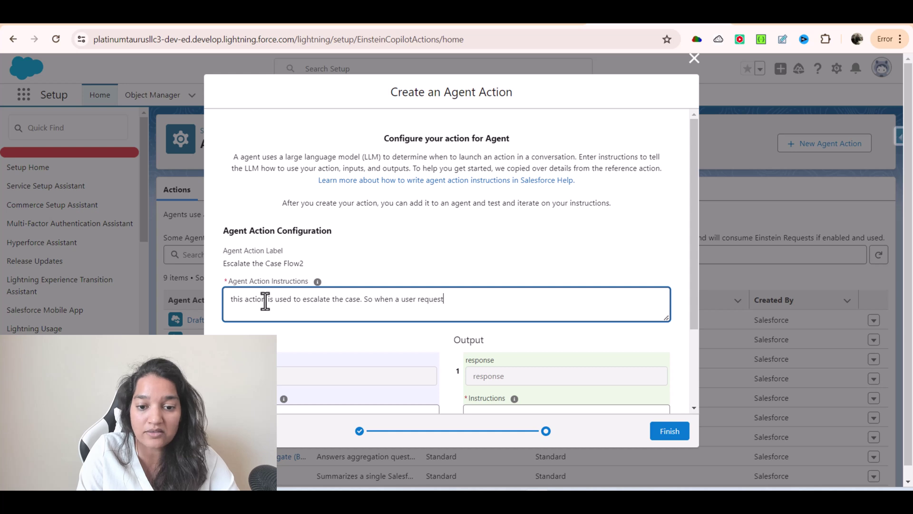
text(s to update )
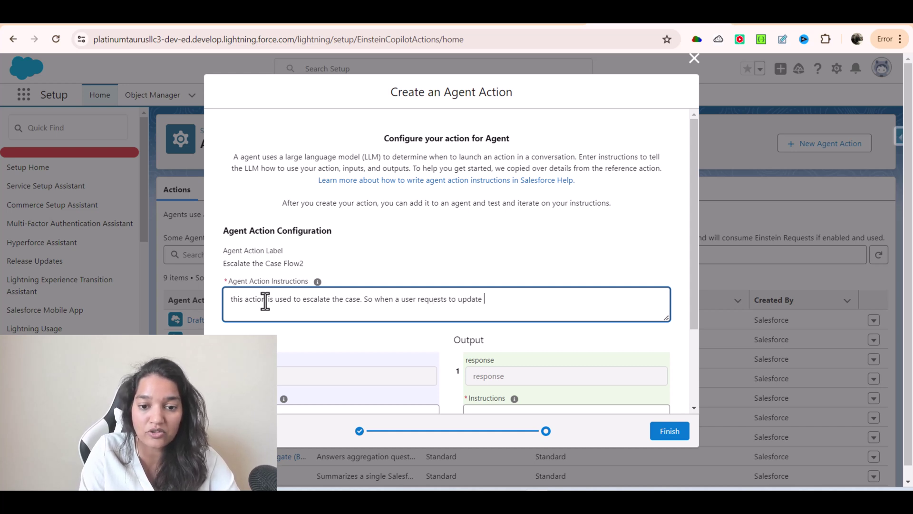
text(tescalate the cas)
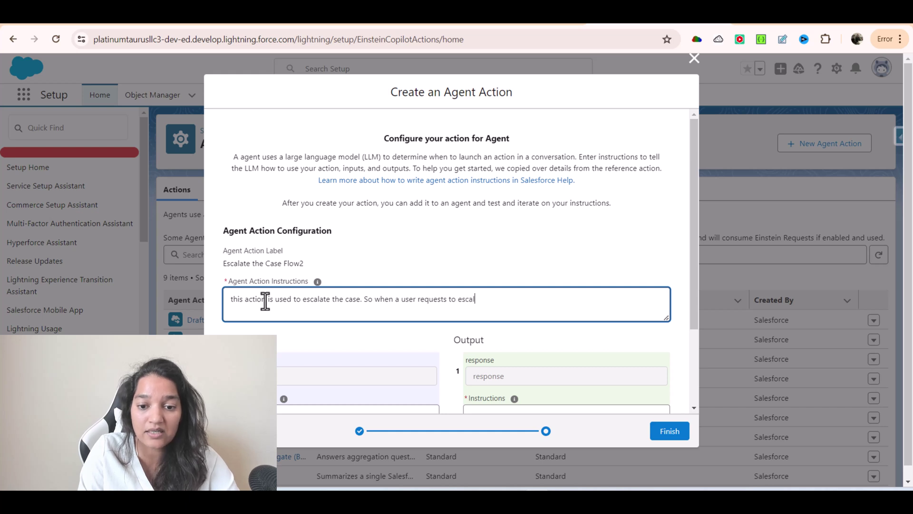
text(e, then this actio)
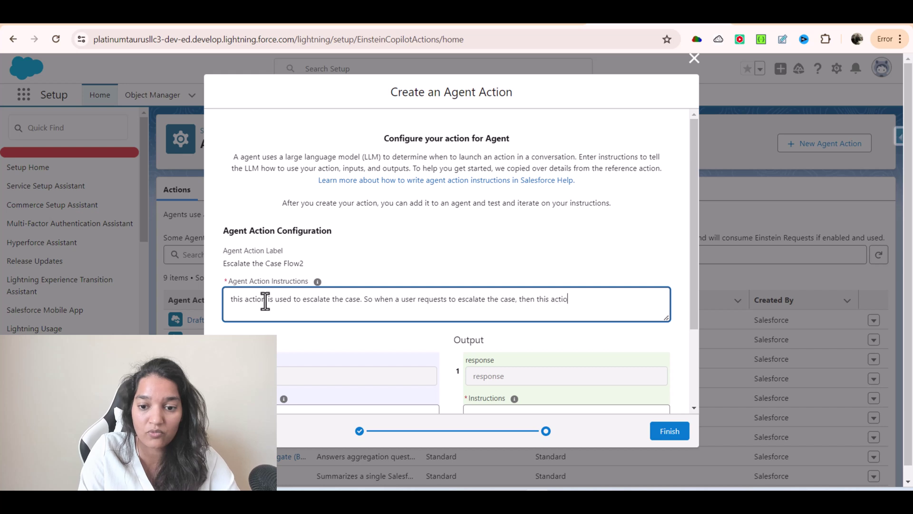
text(n will be invo)
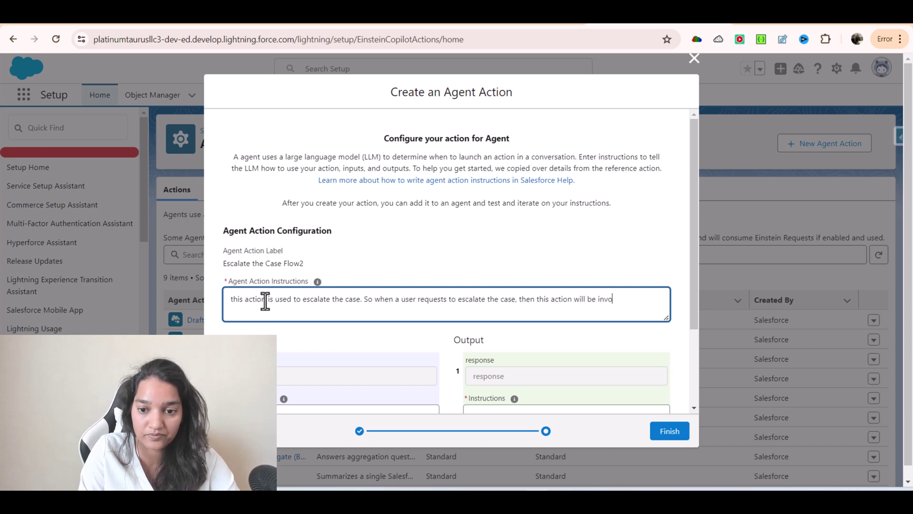
text(ked, . If ht)
Complete the instructions with "If the user asks to update the case status to escalate, then this action will be invoked."
text(user)
text(s a)
key(BackSpace)
key(BackSpace)
key(BackSpace)
text(asks to update the case)
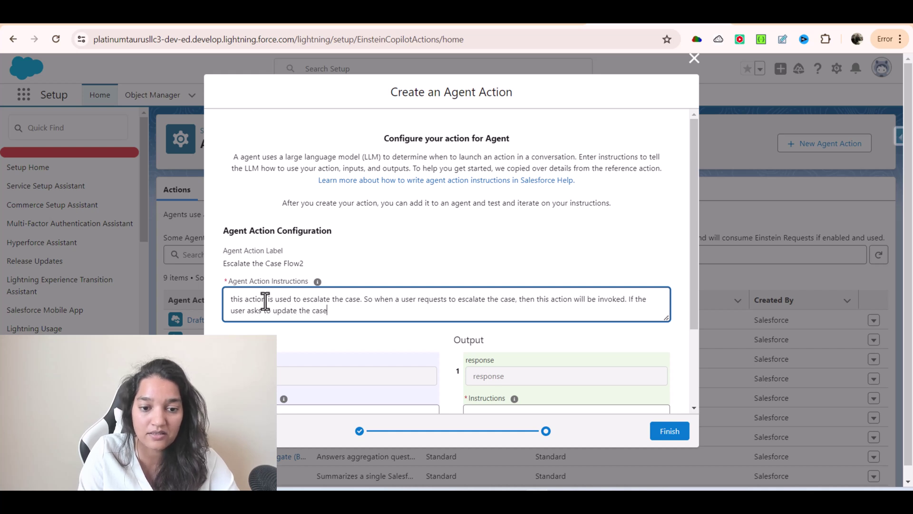
text( status to e)
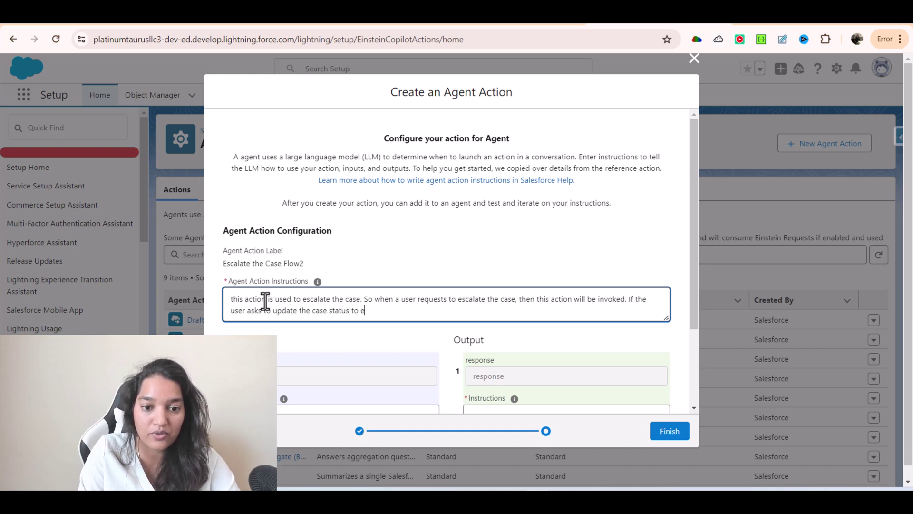
text(scalate, then t)
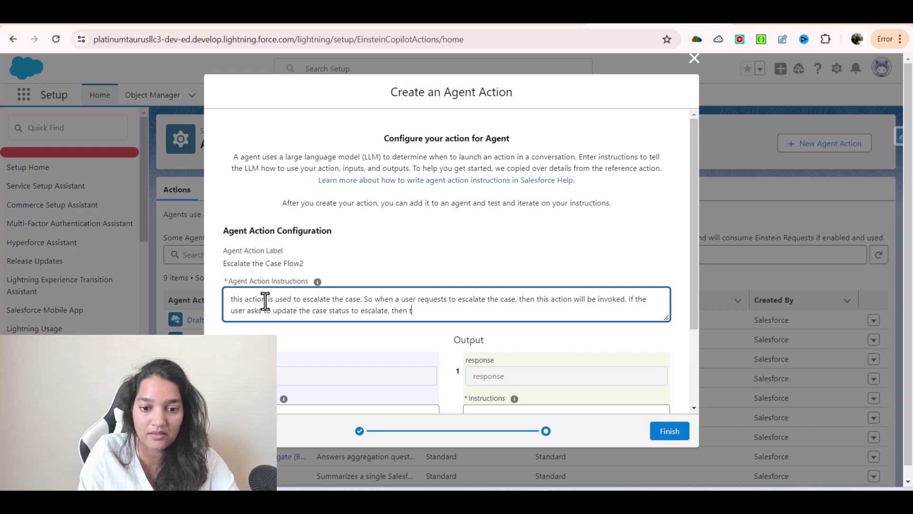
text(his action will be i)
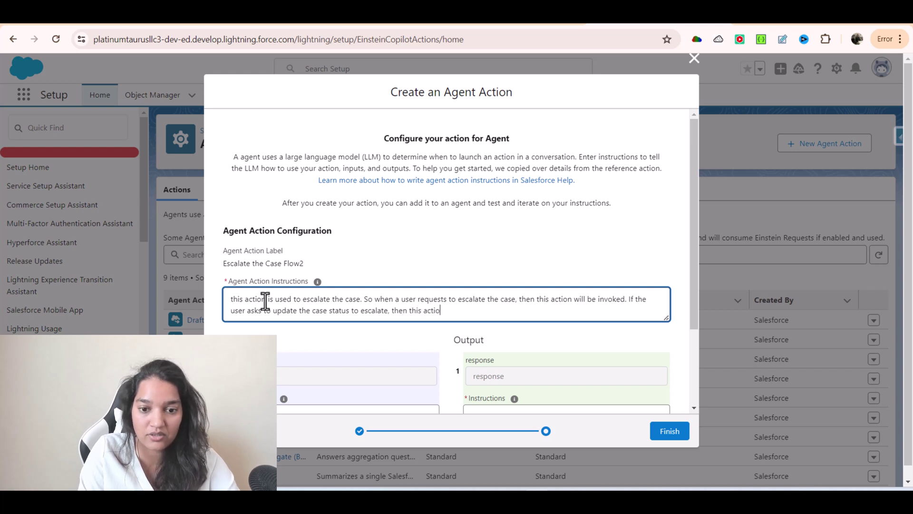
text(nvoked.)
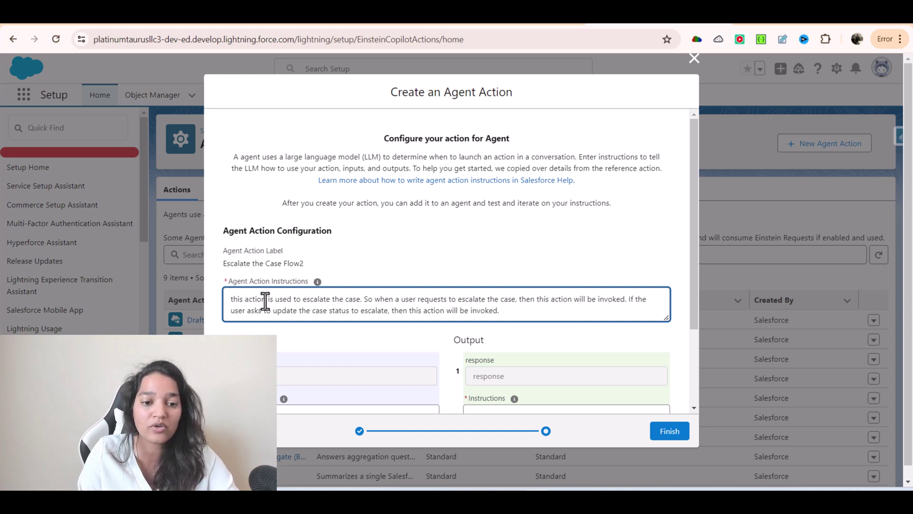
In the other Setup tab, search for "flow", go to the Flows list and open Escalate the Case Flow
scroll(244, 291, down, 1)
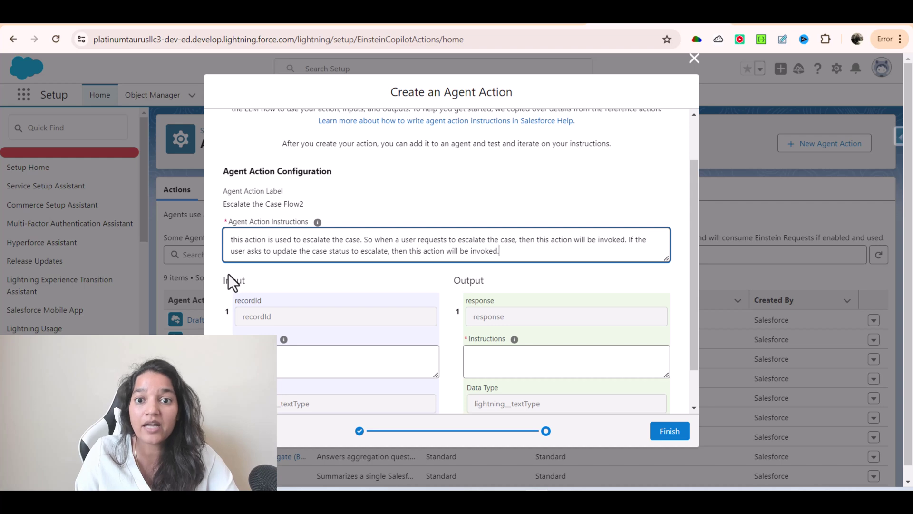
click(368, 17)
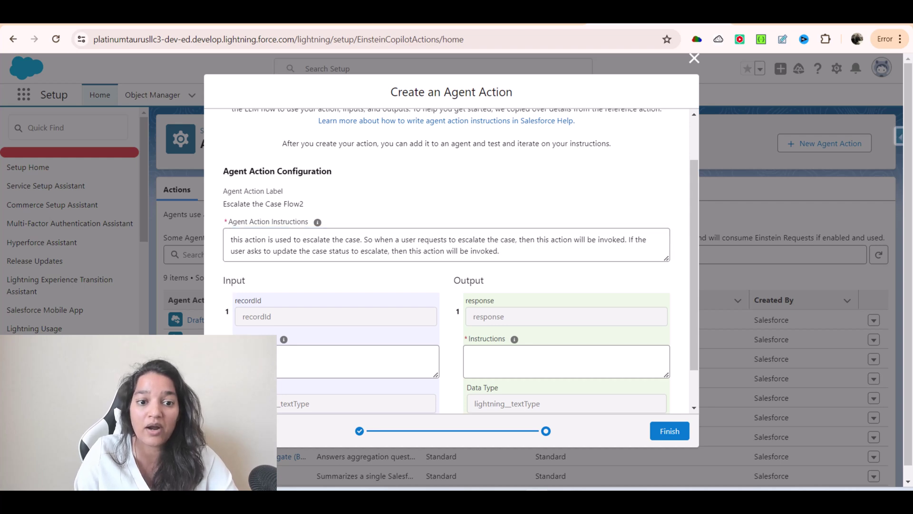
double_click(58, 129)
text(flow)
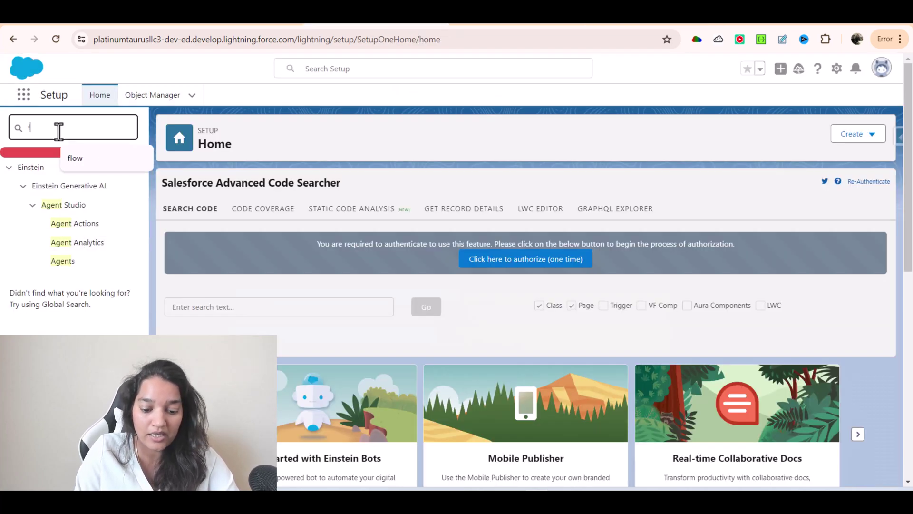
click(41, 266)
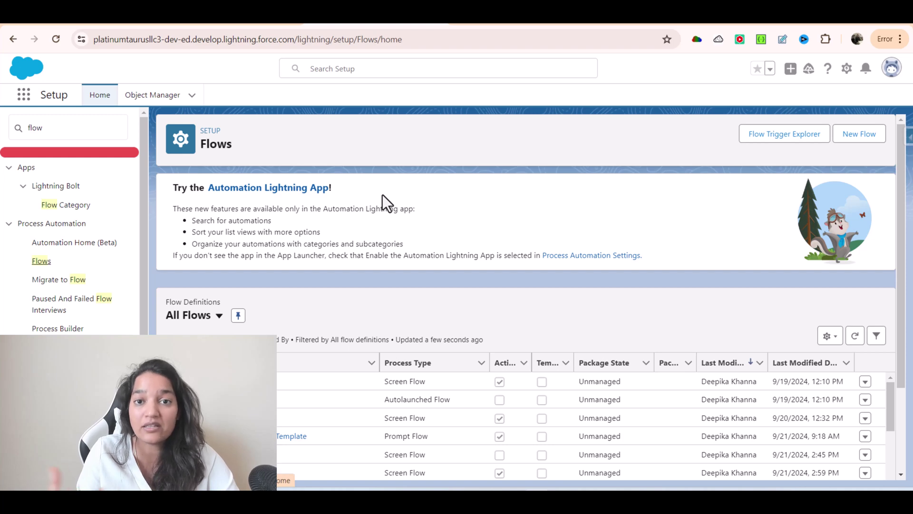
scroll(304, 376, down, 2)
scroll(310, 380, down, 1)
scroll(333, 333, down, 3)
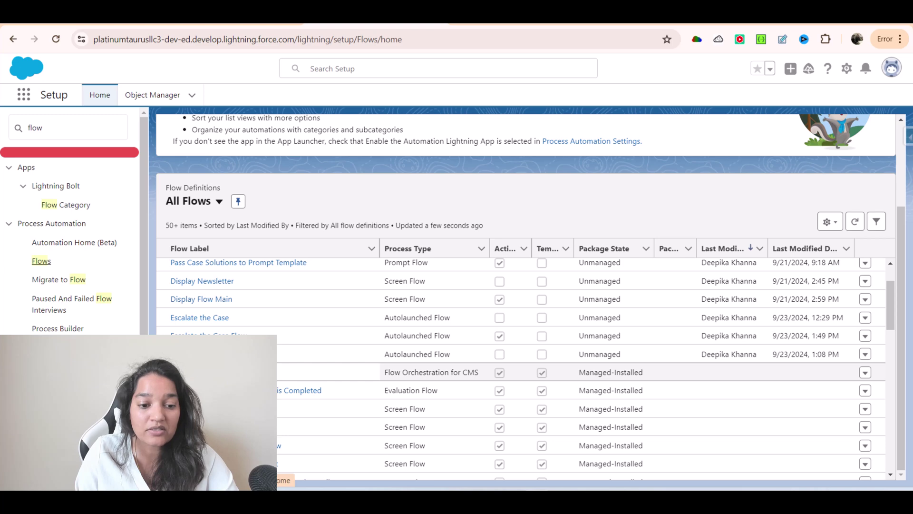
click(238, 335)
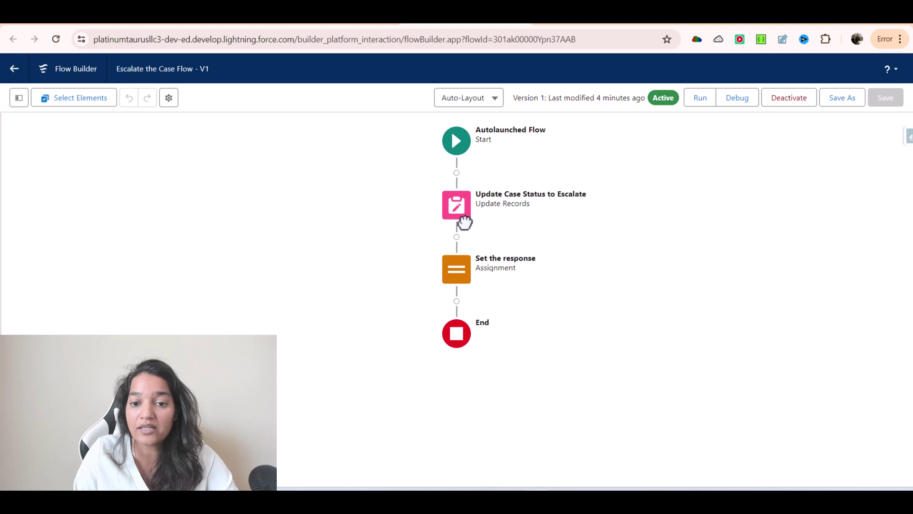
Open the Update Case Status to Escalate element for editing and examine its record filter conditions
click(464, 210)
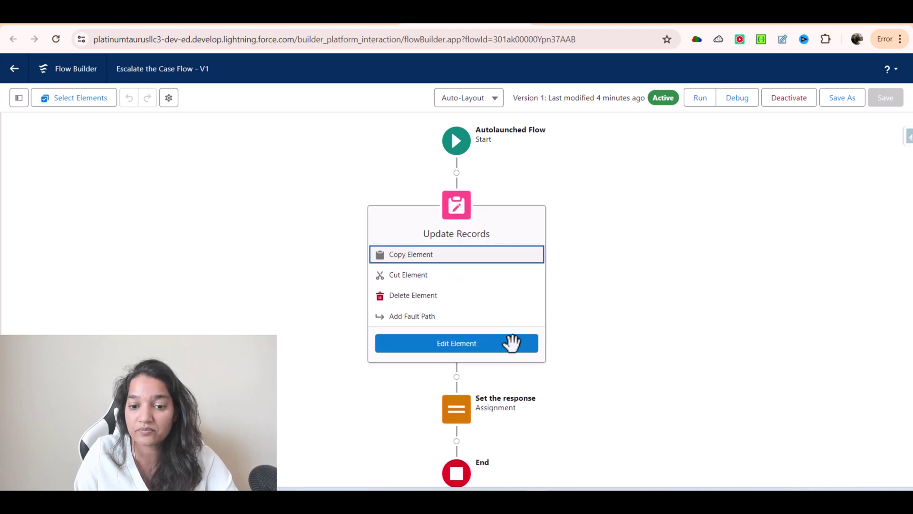
click(481, 347)
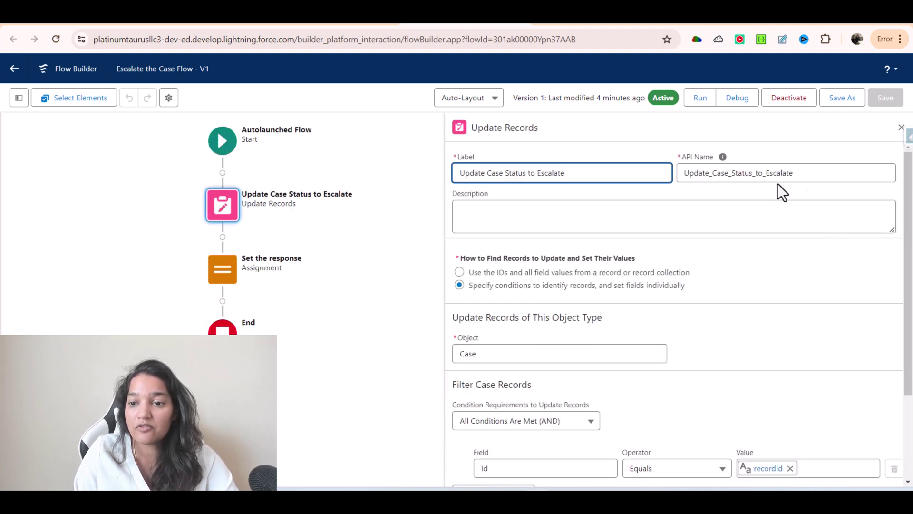
click(805, 173)
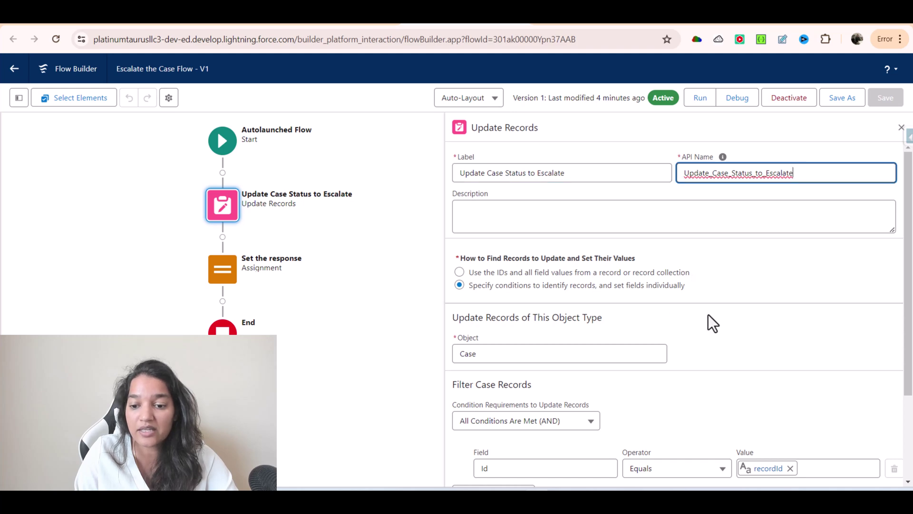
Set the recordId instructions to "user will be passing in the record Id of the case or the case Number" and enable Collect data from user
scroll(712, 333, down, 3)
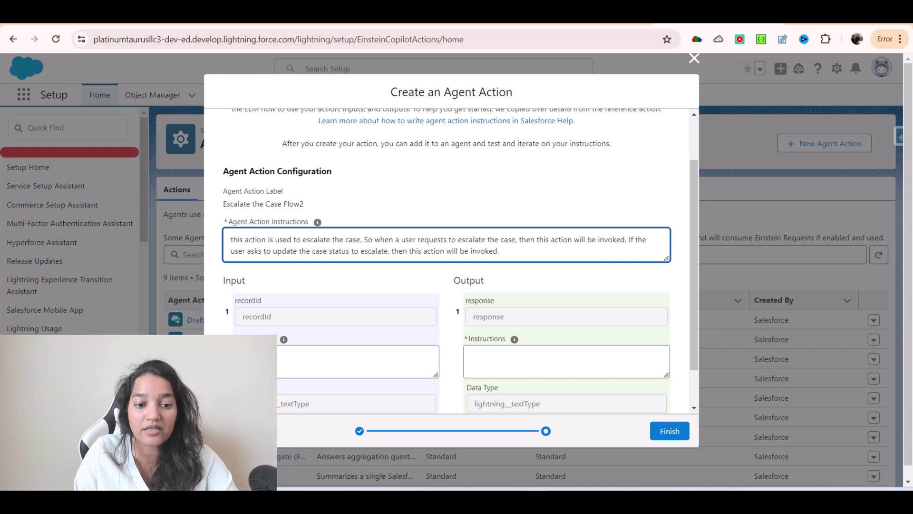
click(387, 358)
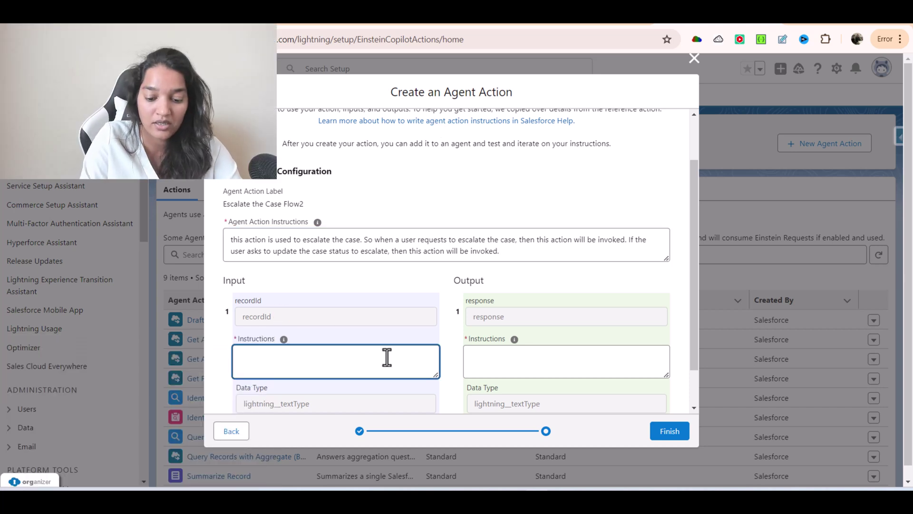
text(user will be passing in the recordId)
key(BackSpace)
key(BackSpace)
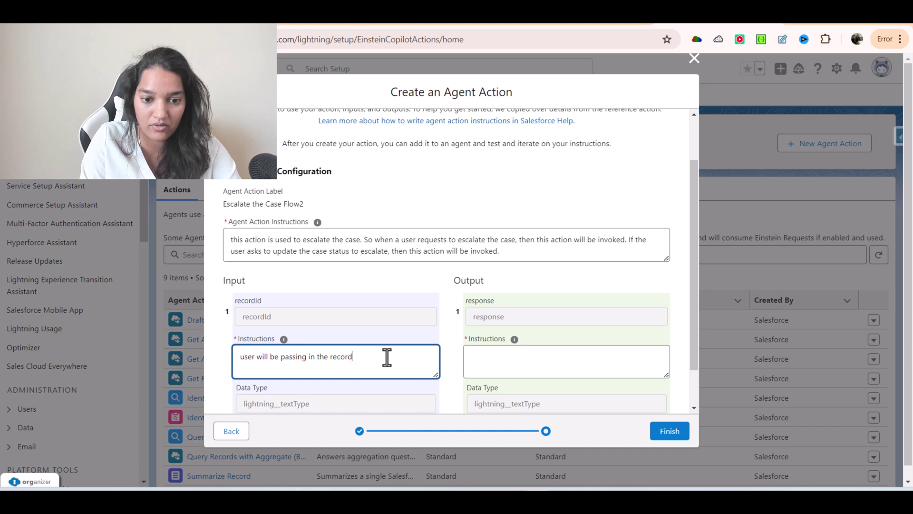
text(Id of the)
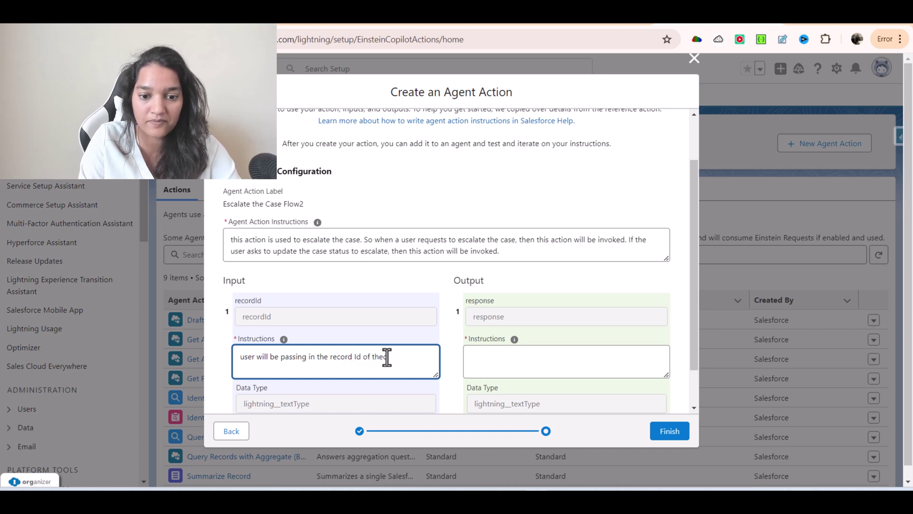
text( case or the )
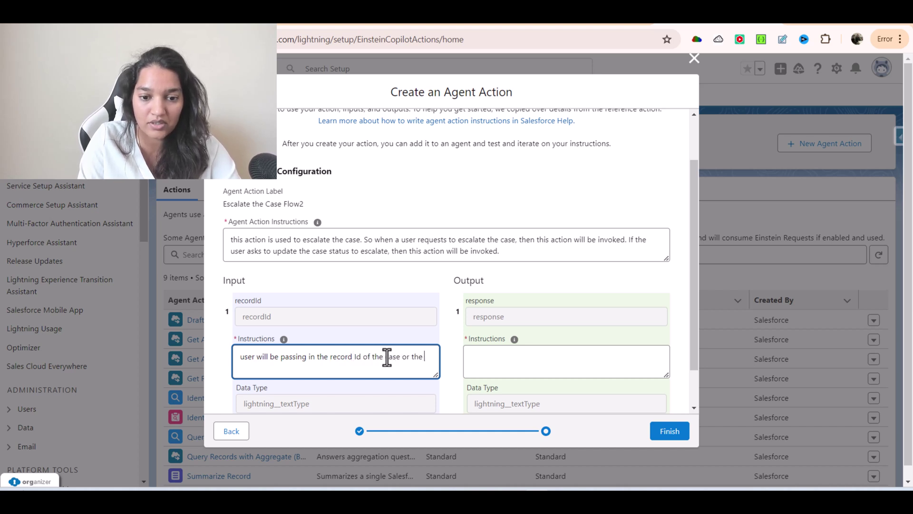
text(case Number)
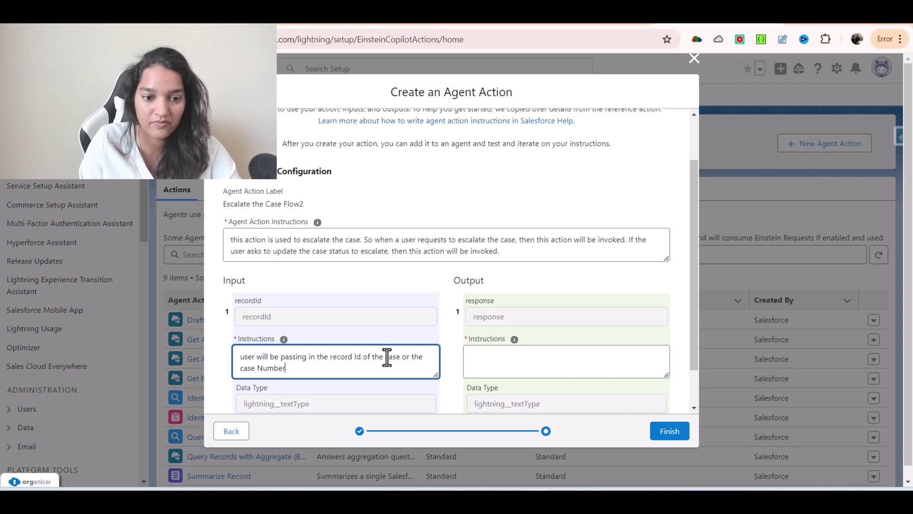
scroll(371, 366, down, 1)
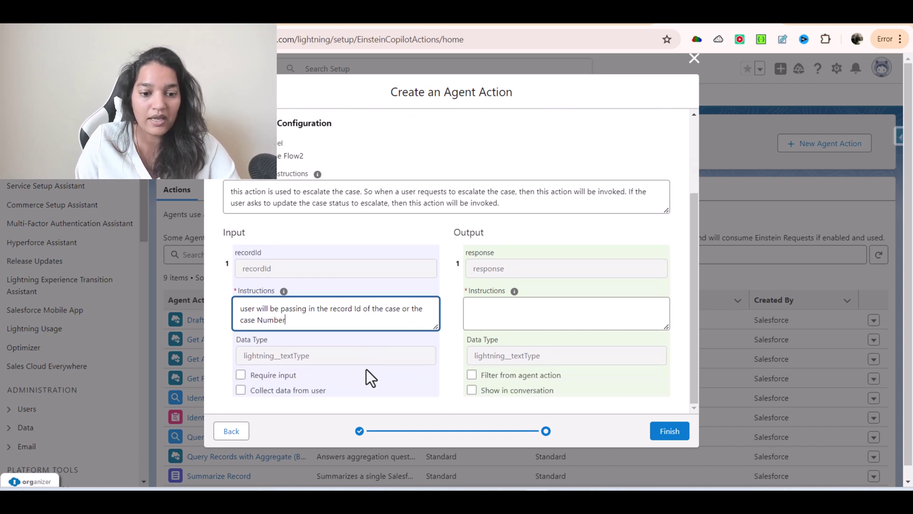
click(242, 391)
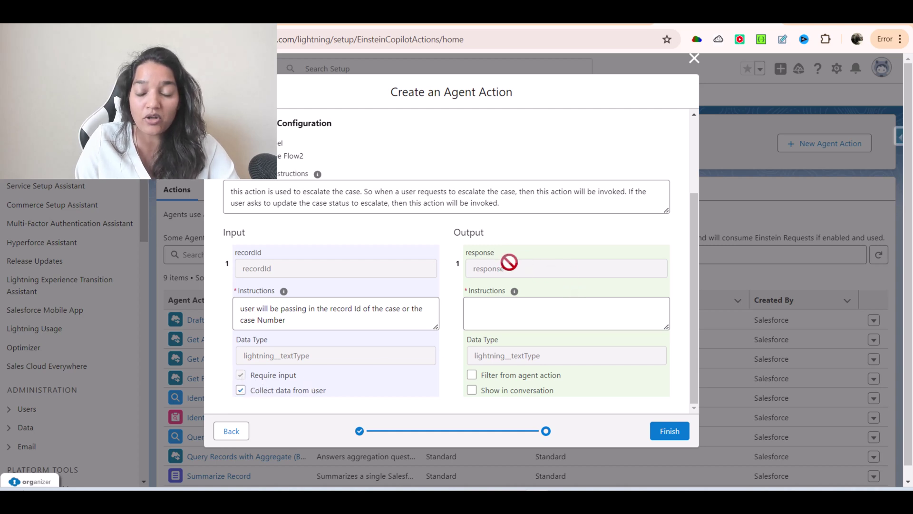
Set the response output's instructions to "response will be a static text and the case status will be updated to Escalated"
click(486, 305)
text(response will)
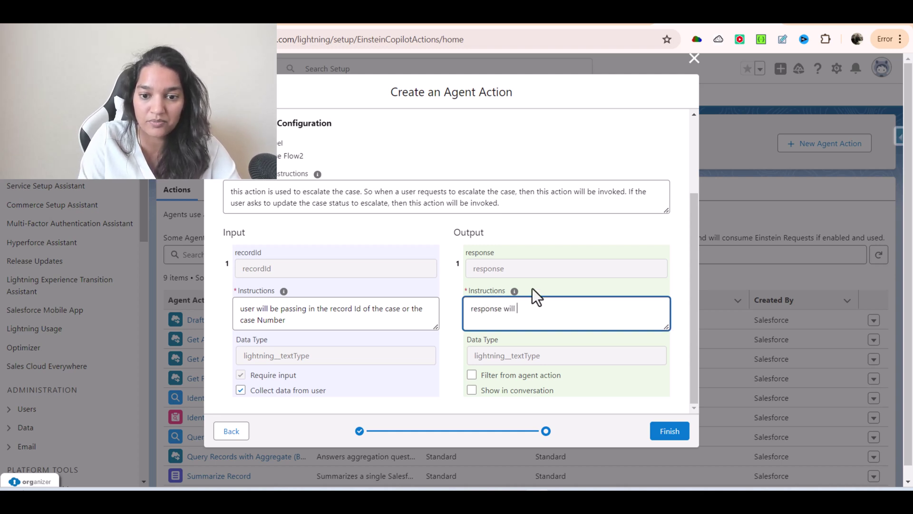
text( be a static text)
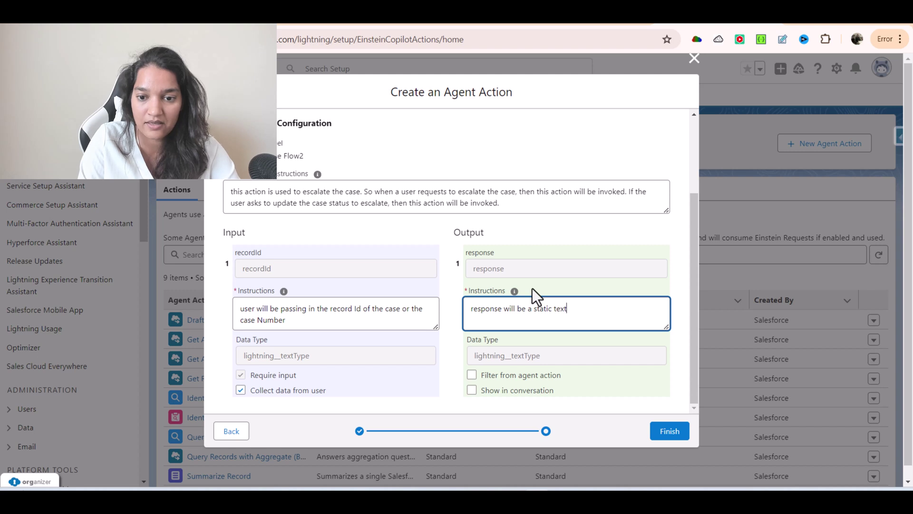
text( and the case sta)
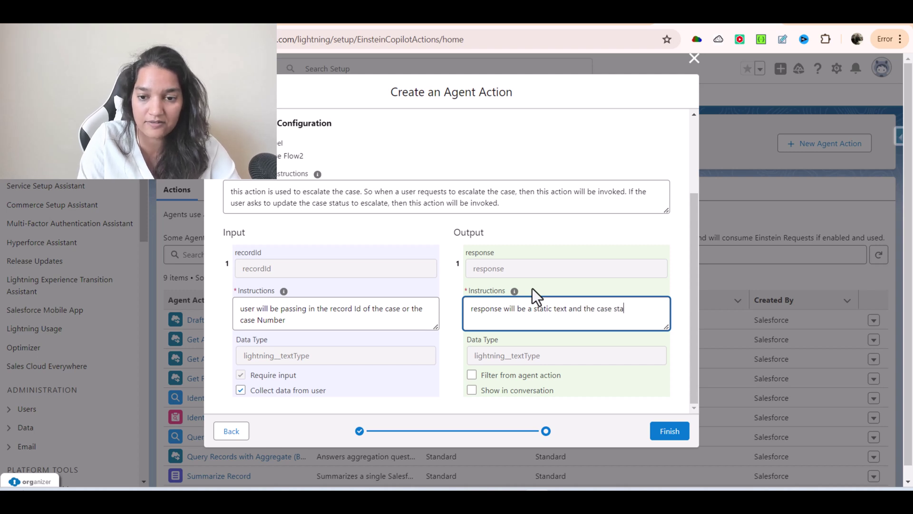
text(tus will be updat)
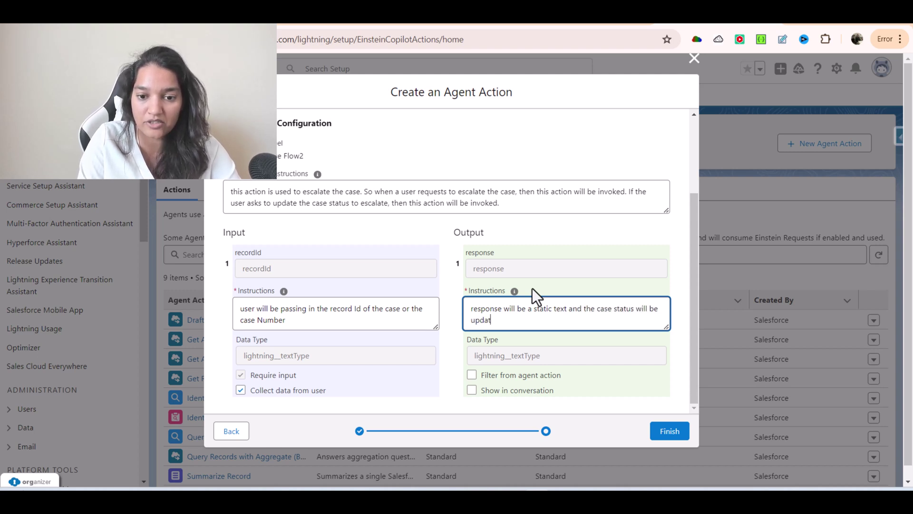
text(ed to Escalated)
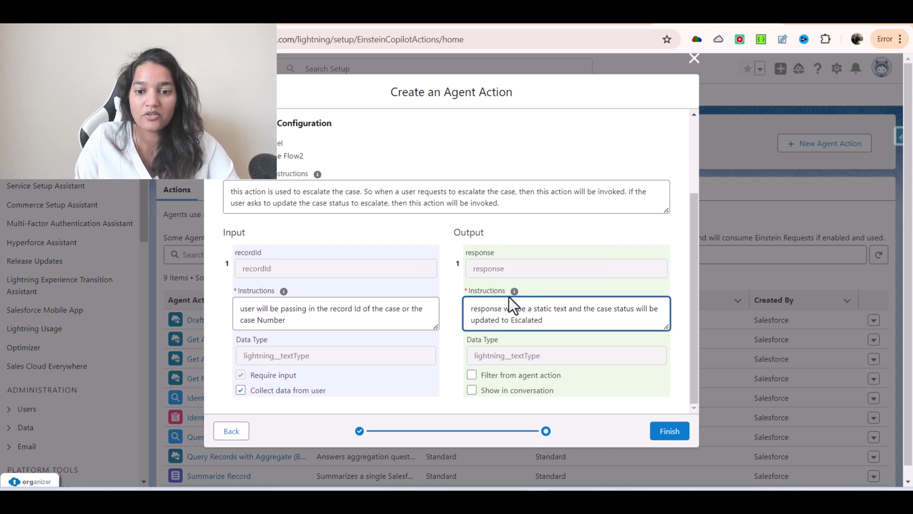
Enable Show in conversation for the response output and finish creating the agent action
mouse_move(515, 292)
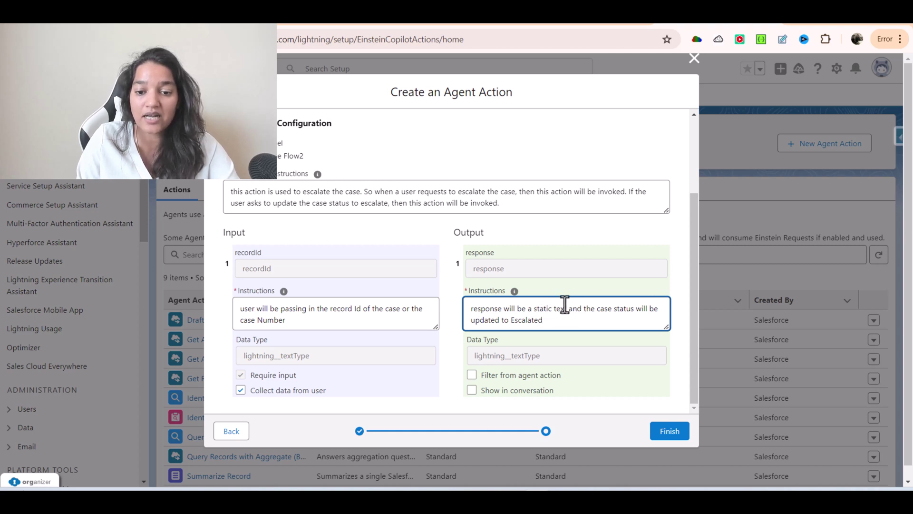
scroll(507, 410, down, 1)
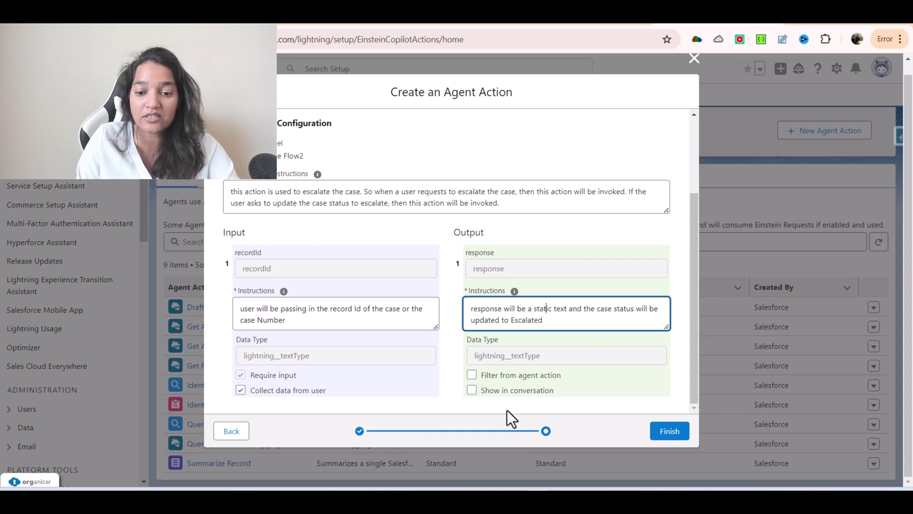
click(472, 389)
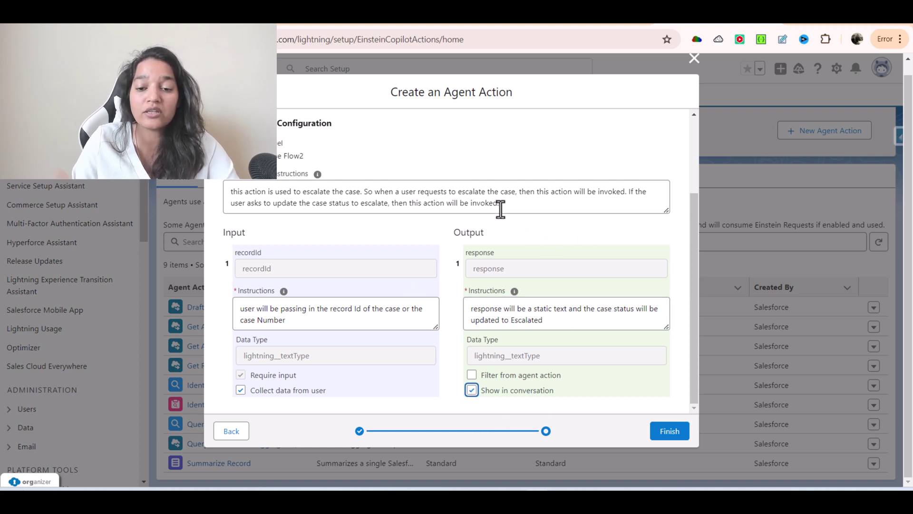
click(669, 433)
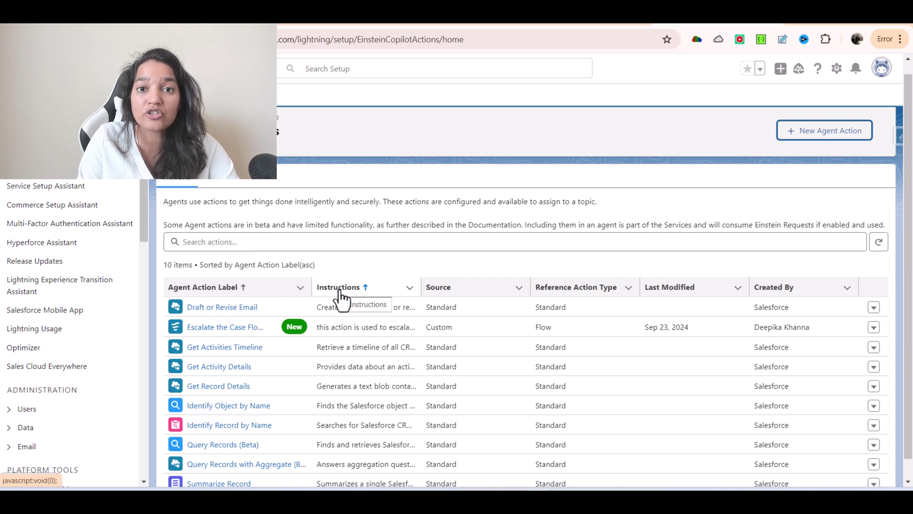
Search Setup for "agen", go to the Agents page and open the Einstein Copilot agent in Agent Builder
click(62, 129)
text(at)
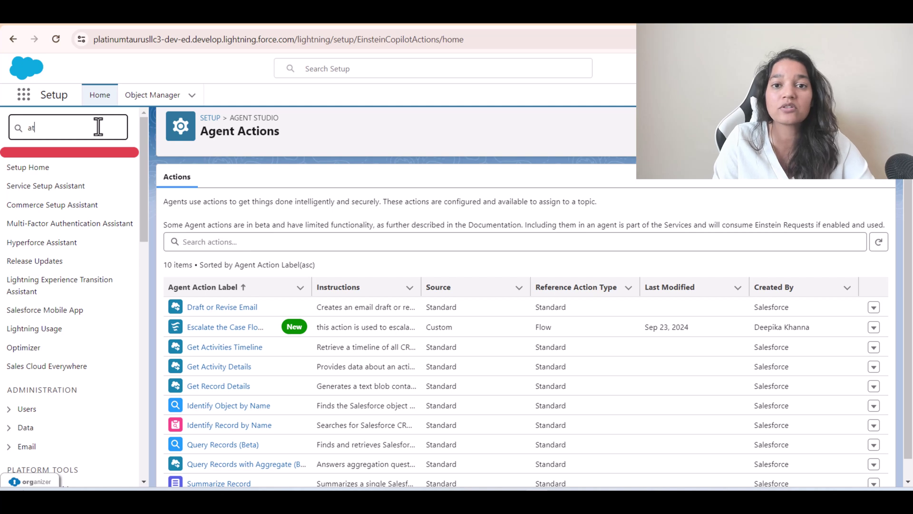
key(BackSpace)
text(gen)
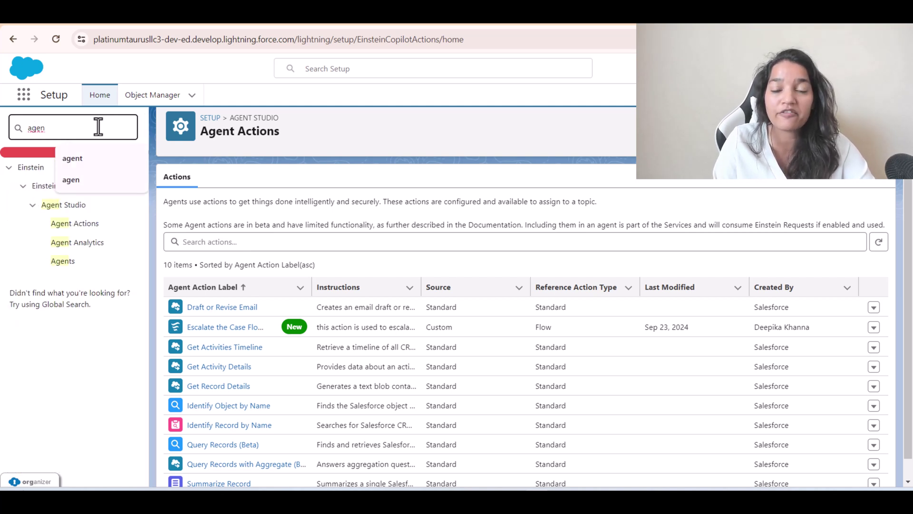
click(66, 264)
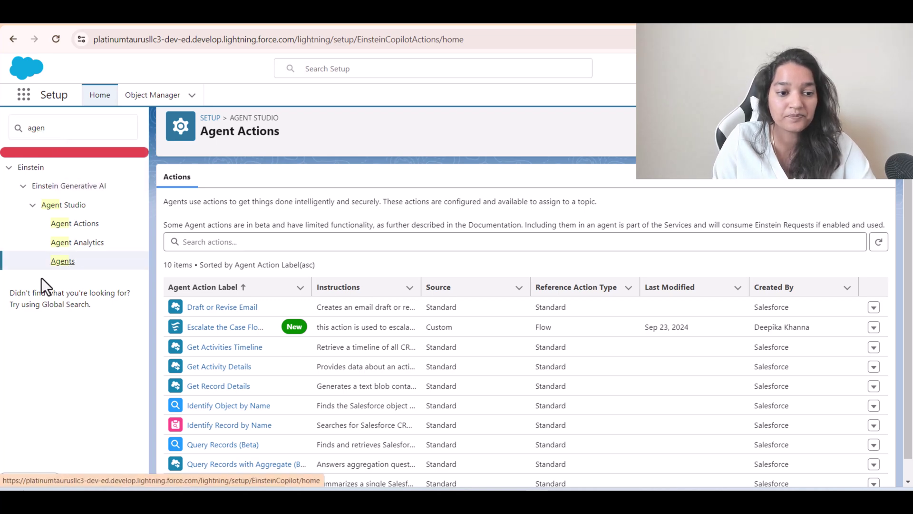
scroll(282, 341, down, 1)
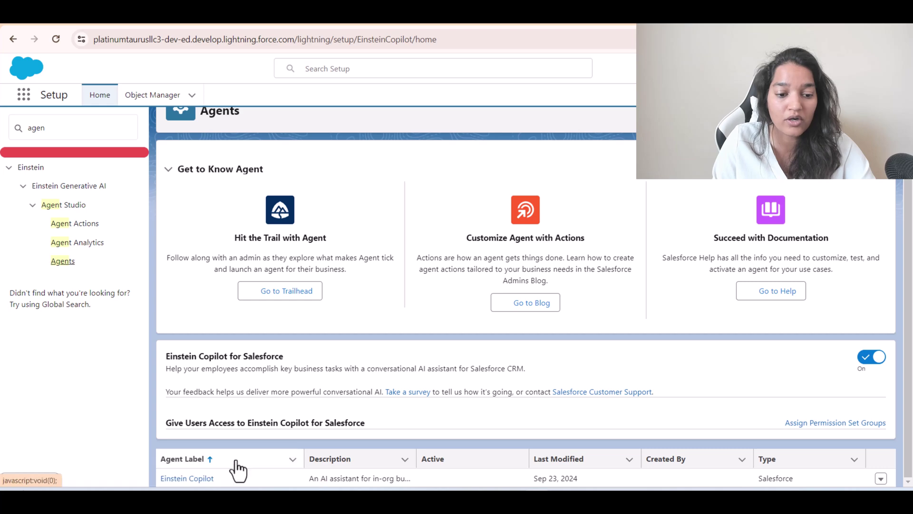
click(186, 481)
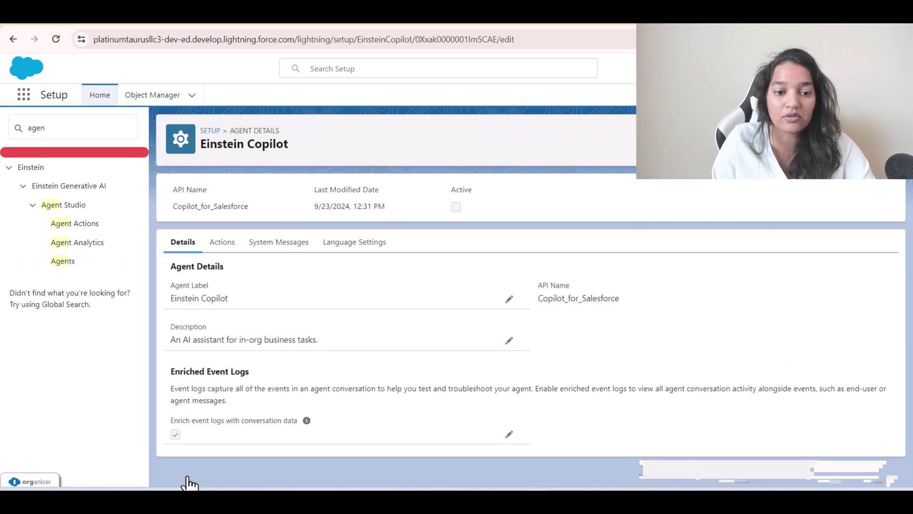
click(870, 140)
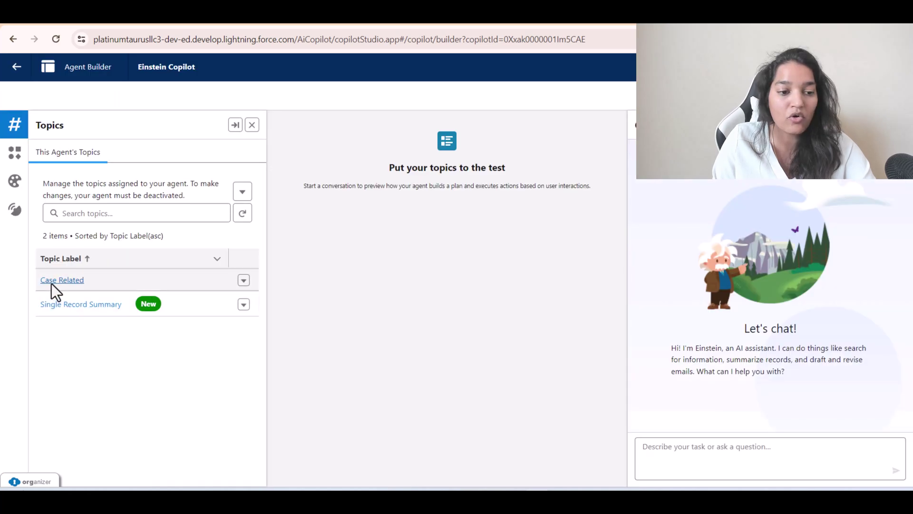
Search the available actions for "Esc" and add Escalate the Case Flow2 to the Case Related topic's actions
click(53, 280)
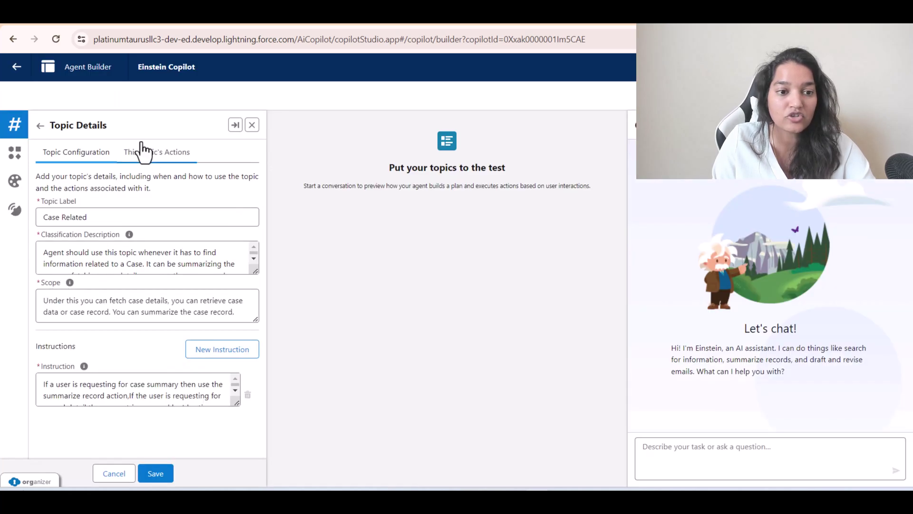
click(147, 153)
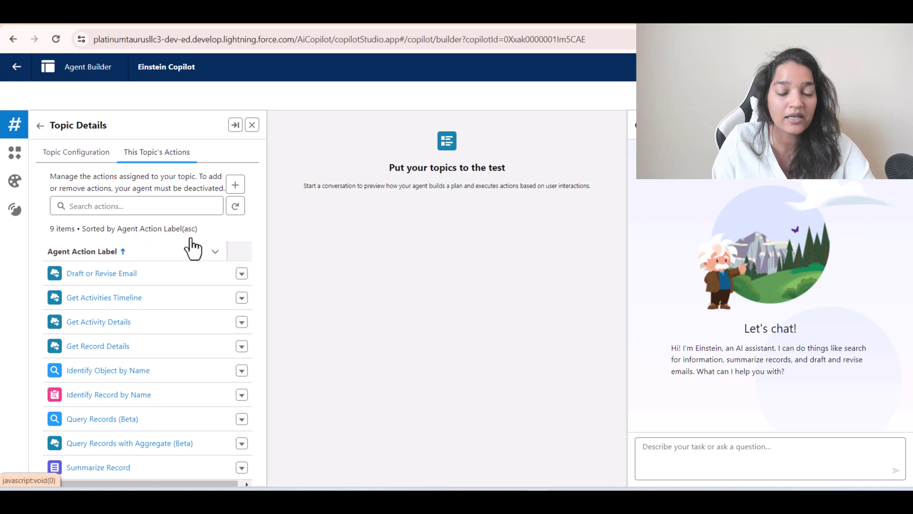
click(236, 189)
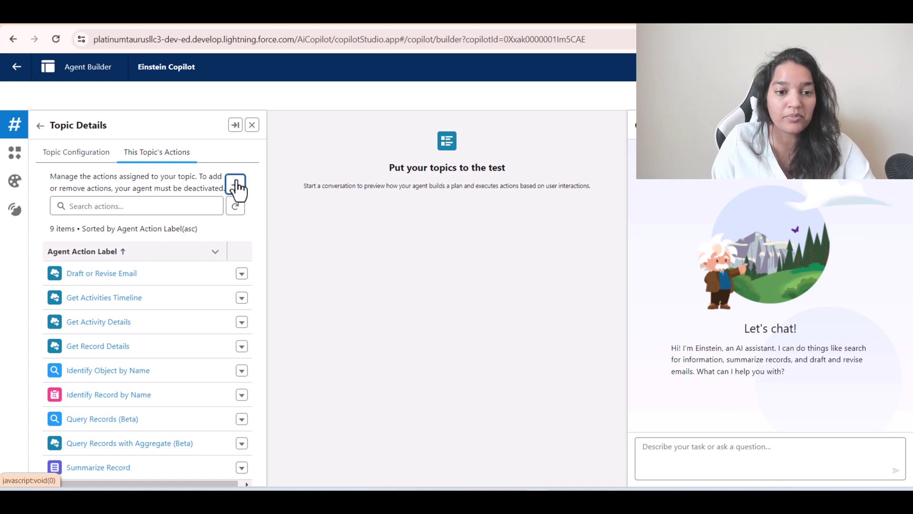
click(317, 164)
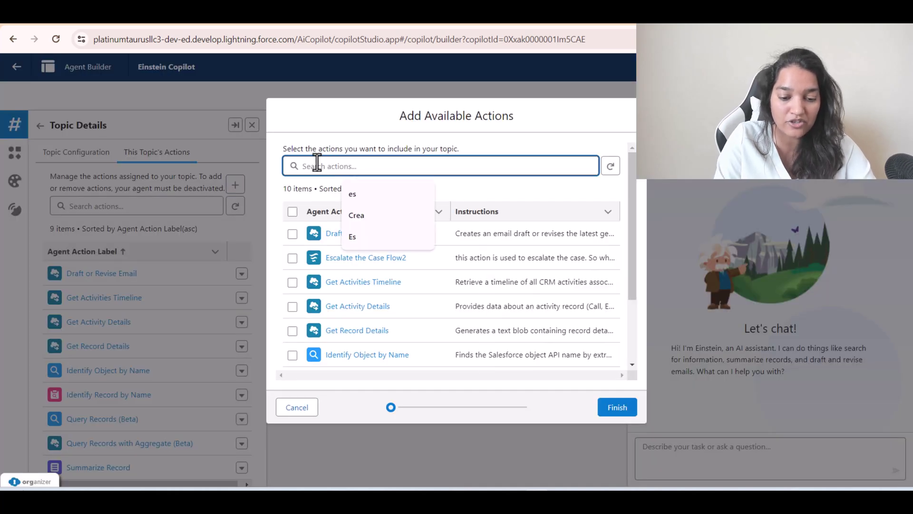
text(Esc)
click(290, 235)
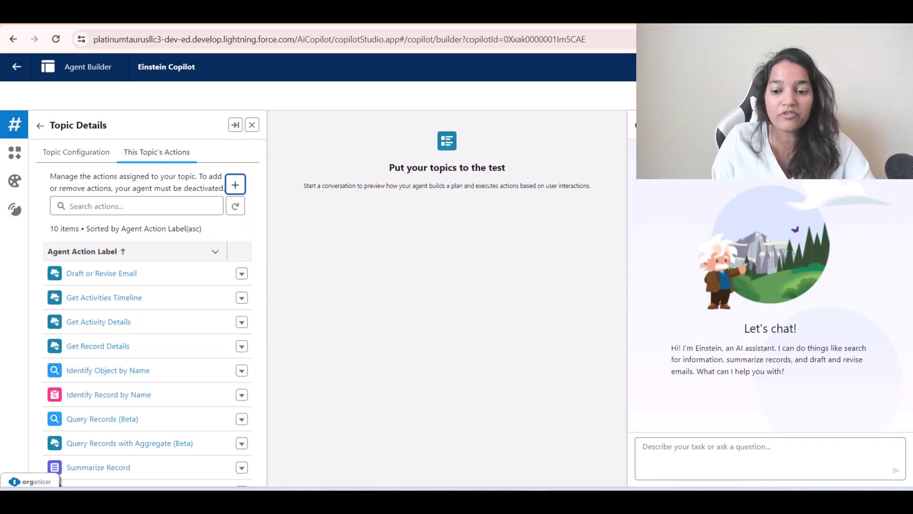
Send the message "hi" to the agent in the conversation preview
click(664, 447)
text(hi)
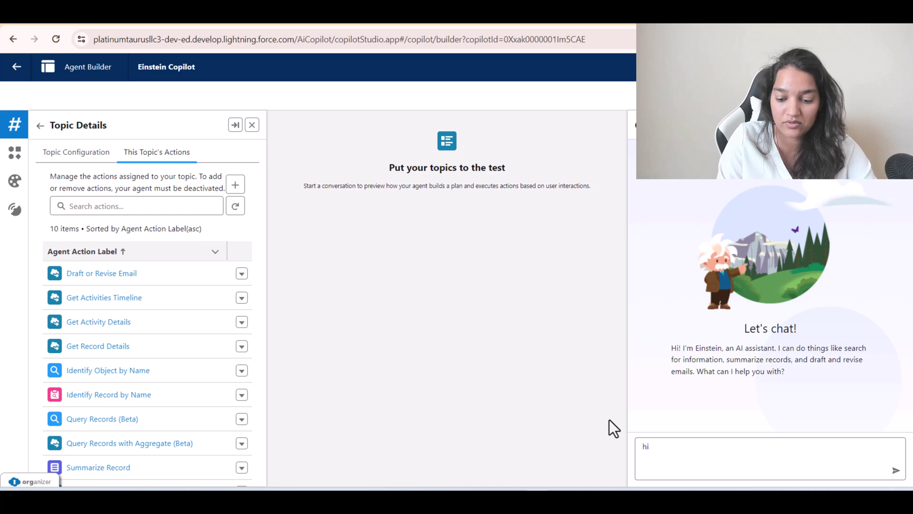
key(Return)
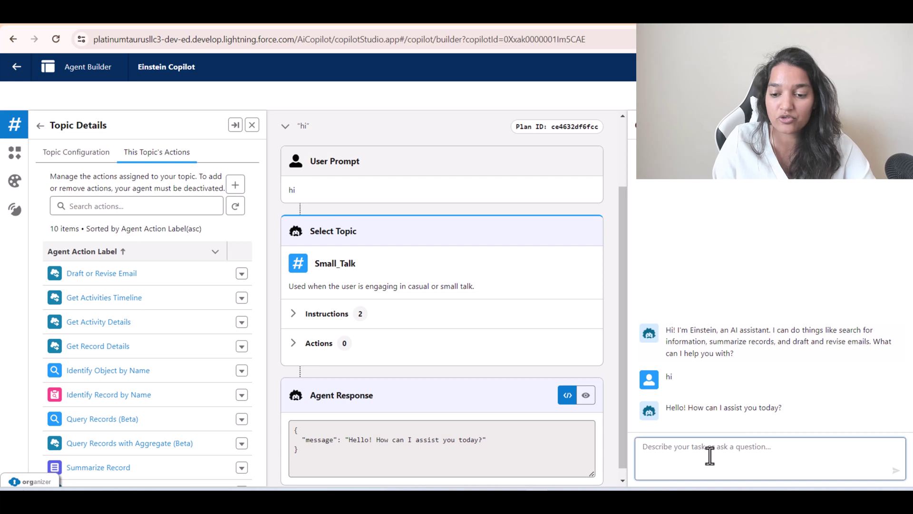
Send the message "I am looking to get an update on my case" to the agent in the conversation preview
text(I am lookin)
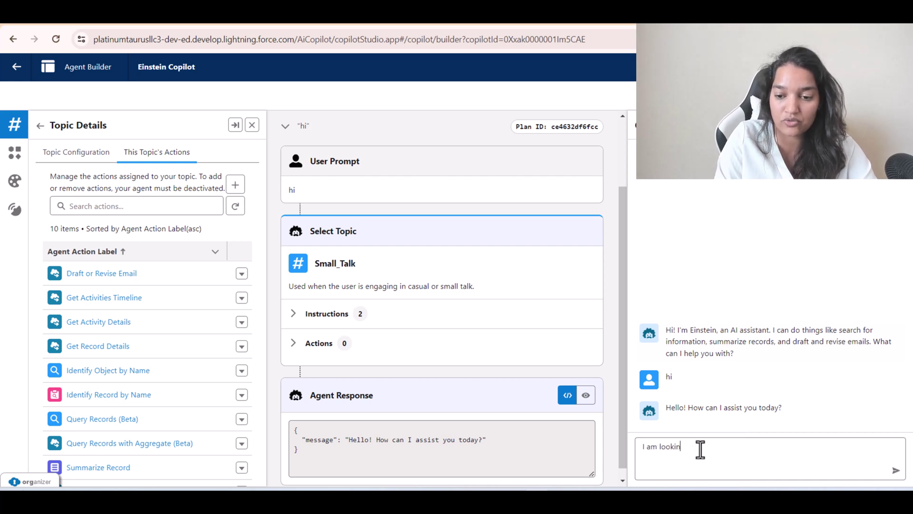
text(g to get an)
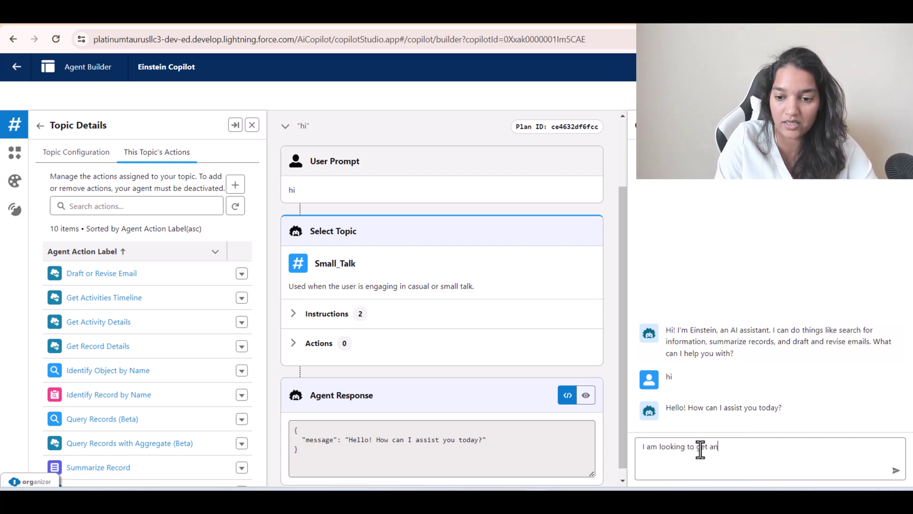
text( update on my)
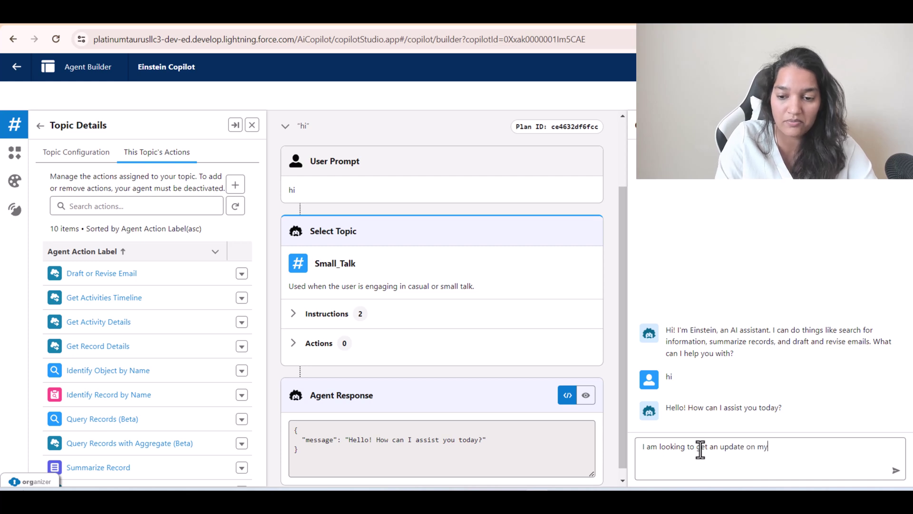
text( case record)
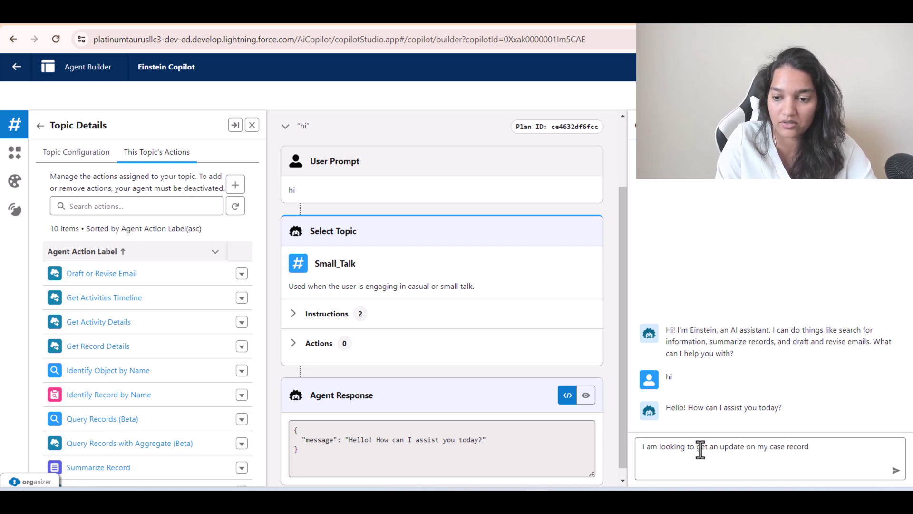
key(BackSpace)
key(BackSpace)
key(BackSpace)
key(BackSpace)
key(BackSpace)
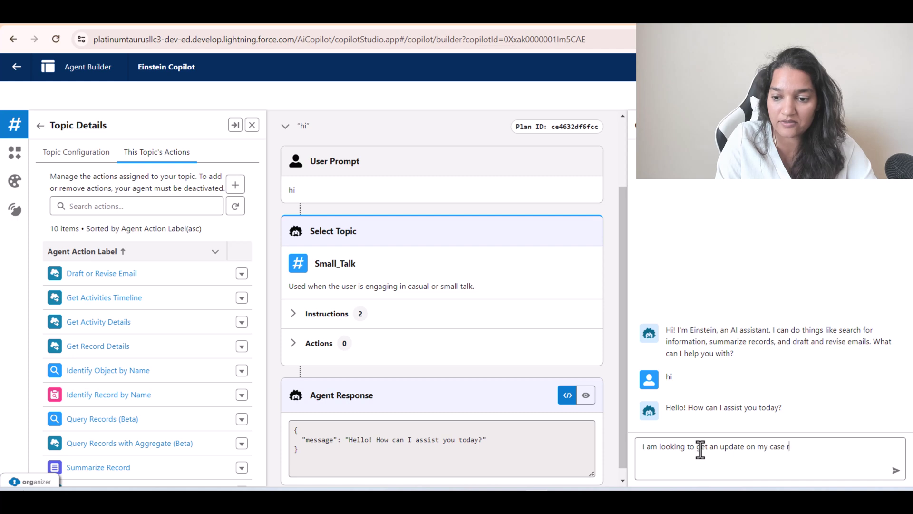
key(Return)
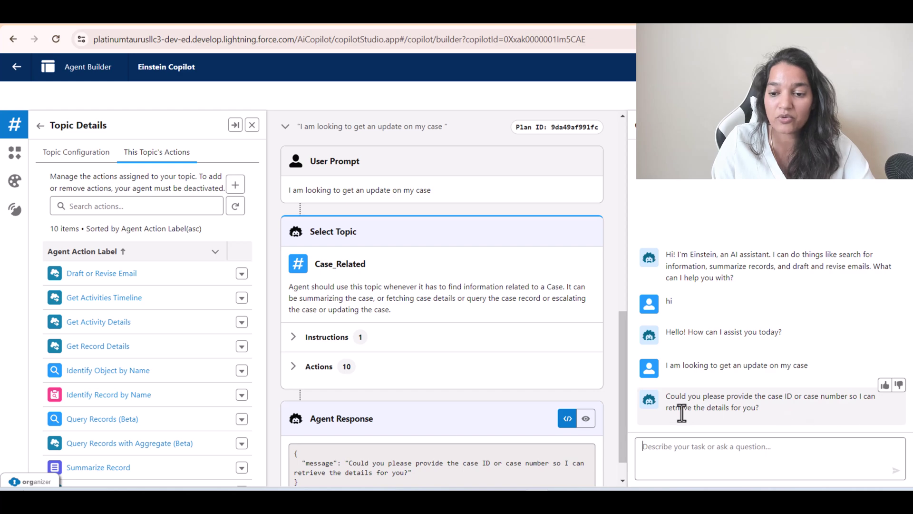
Switch to the Setup browser tab, search the App Launcher for "Case" and open the Cases list
click(643, 446)
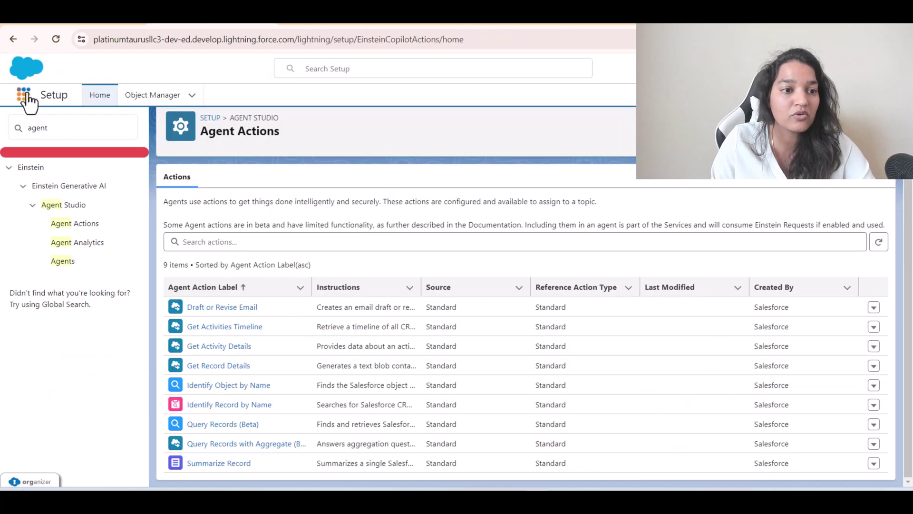
click(24, 94)
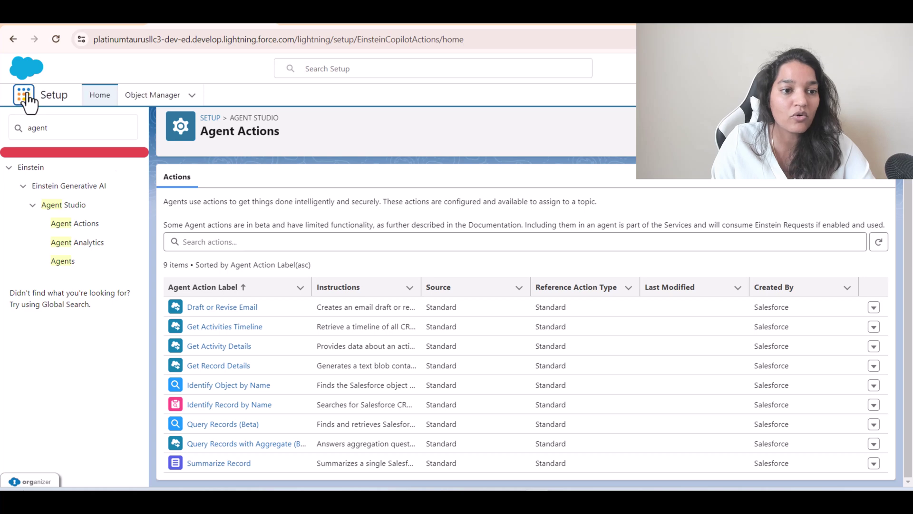
text(Case)
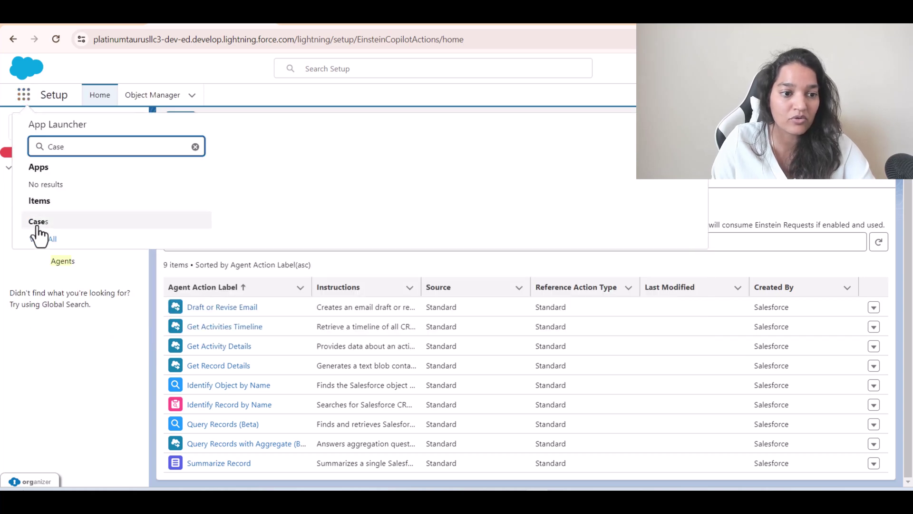
click(37, 221)
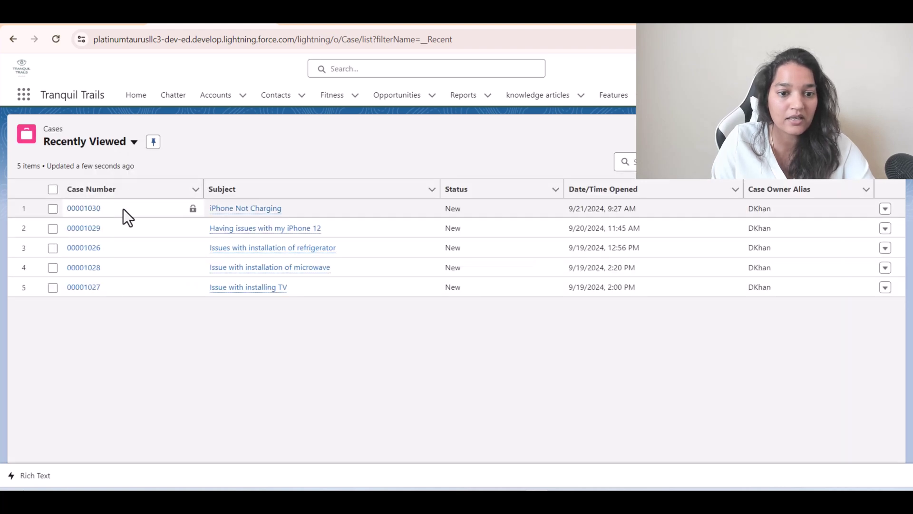
Copy the case number of the "Having issues with my iPhone 12" case from the Recently Viewed list
drag(124, 209, 127, 221)
mouse_move(242, 268)
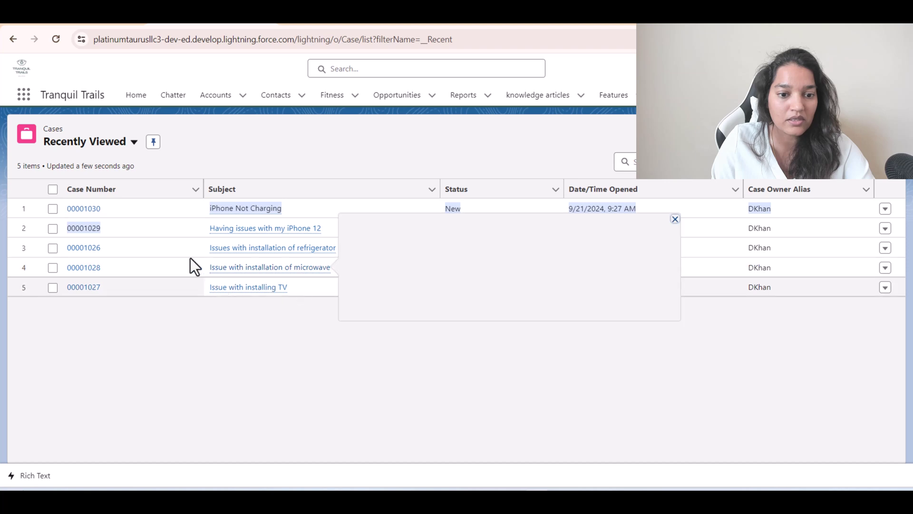
click(133, 230)
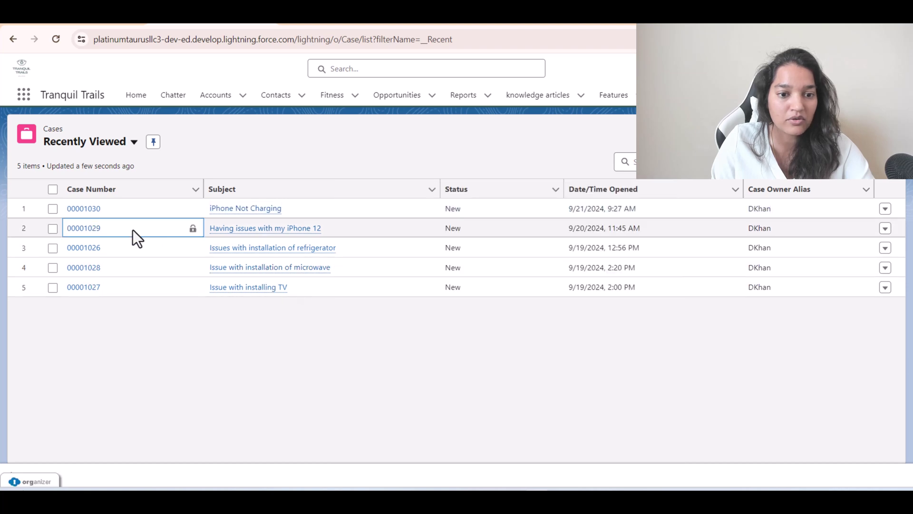
drag(104, 230, 64, 230)
key(ctrl+c)
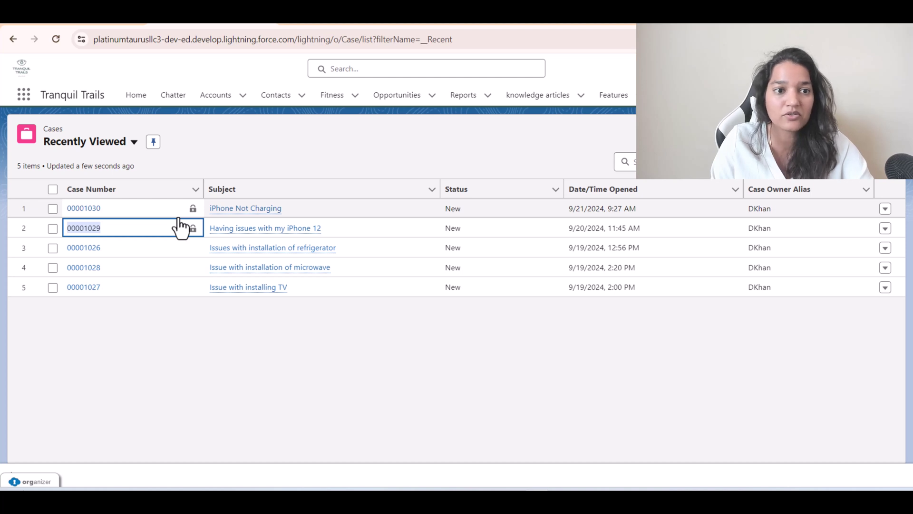
Return to Agent Builder and send the message "Here is my case number :" followed by the copied case number
key(ctrl+Tab)
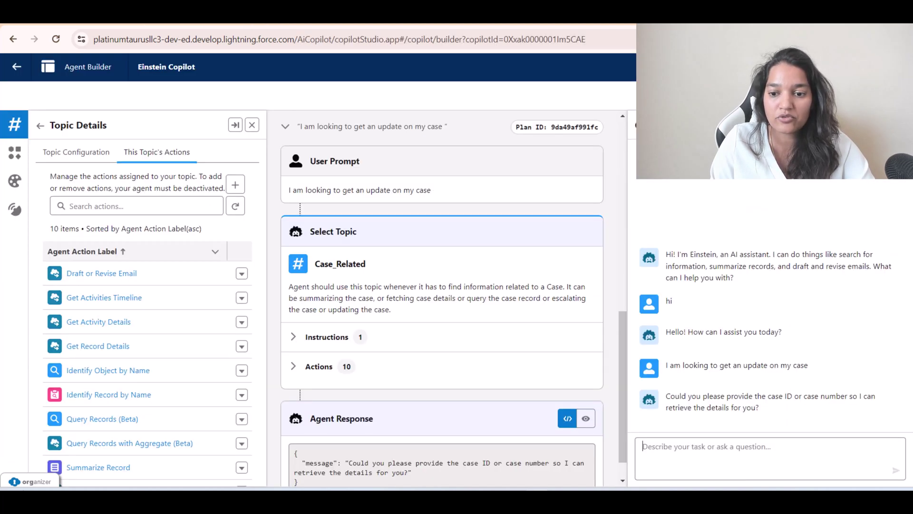
text(Here )
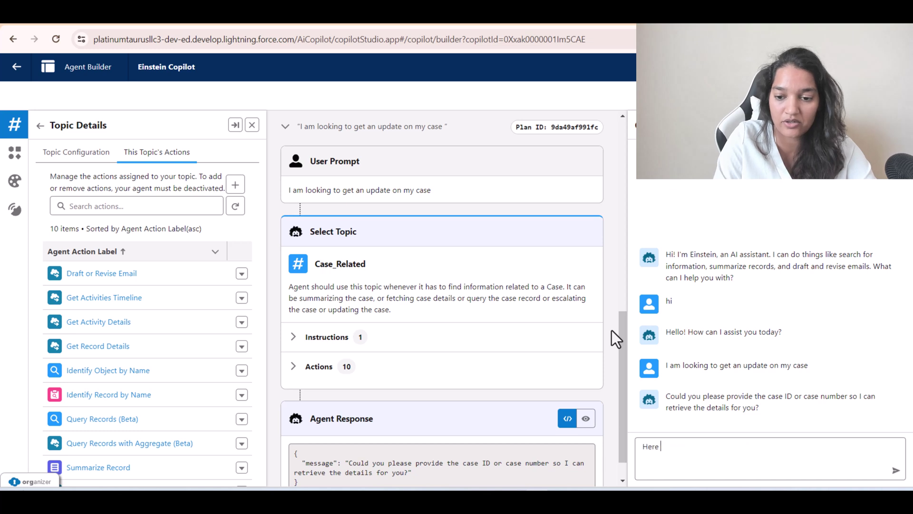
text(is my case number :)
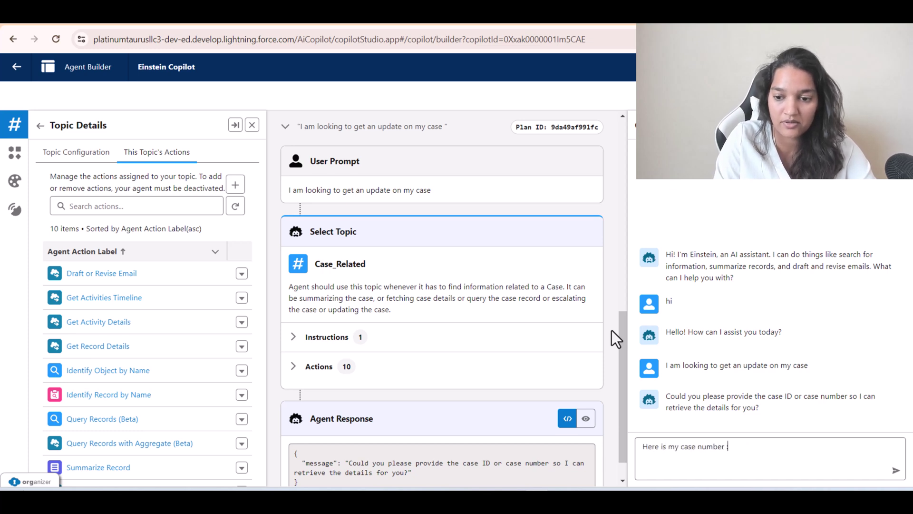
key(ctrl+v)
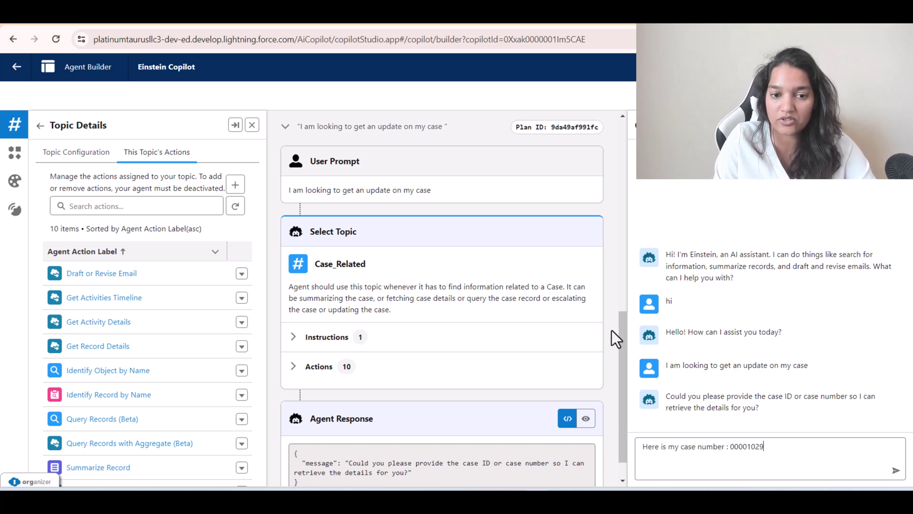
key(Return)
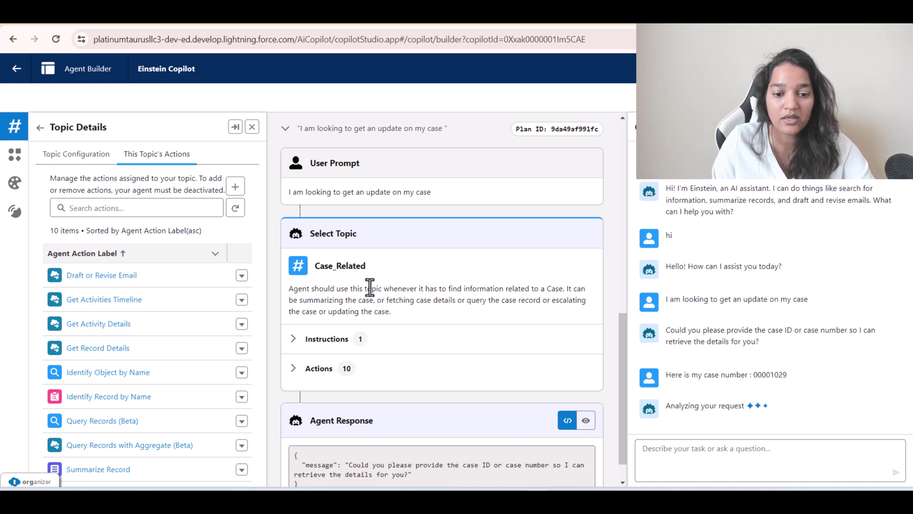
Examine the topic and the actions the agent selected in the plan for the case number message, including their inputs
scroll(369, 287, down, 1)
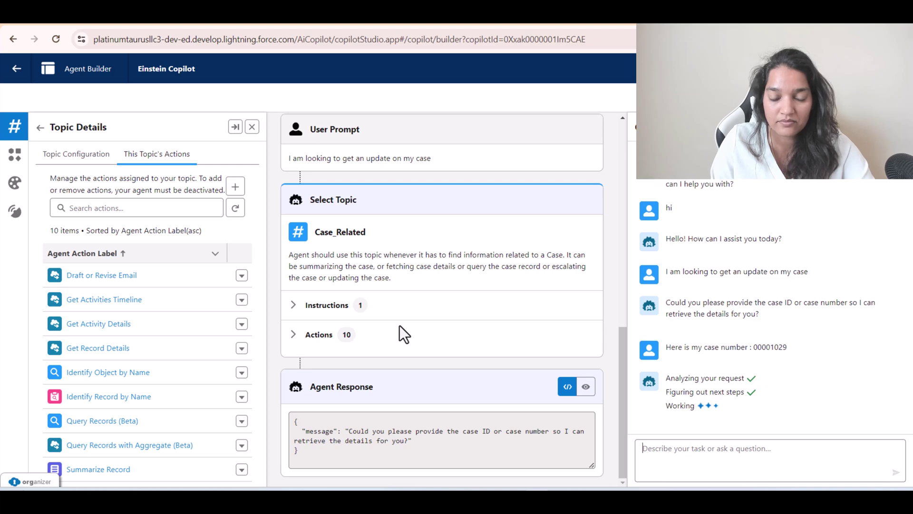
scroll(356, 275, down, 2)
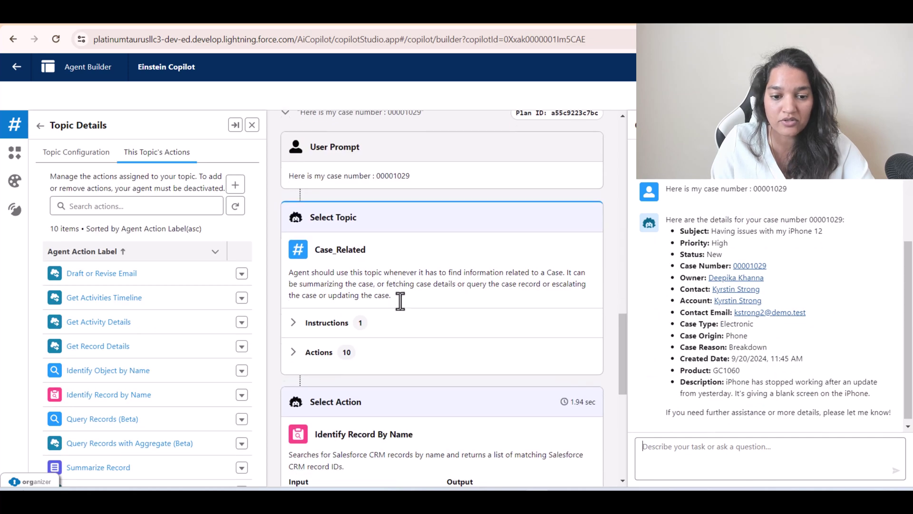
scroll(355, 201, up, 2)
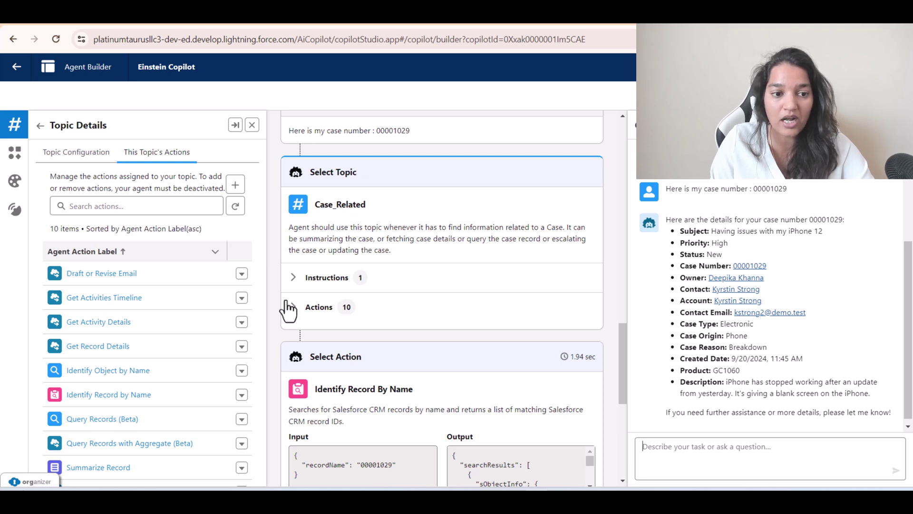
scroll(314, 345, down, 2)
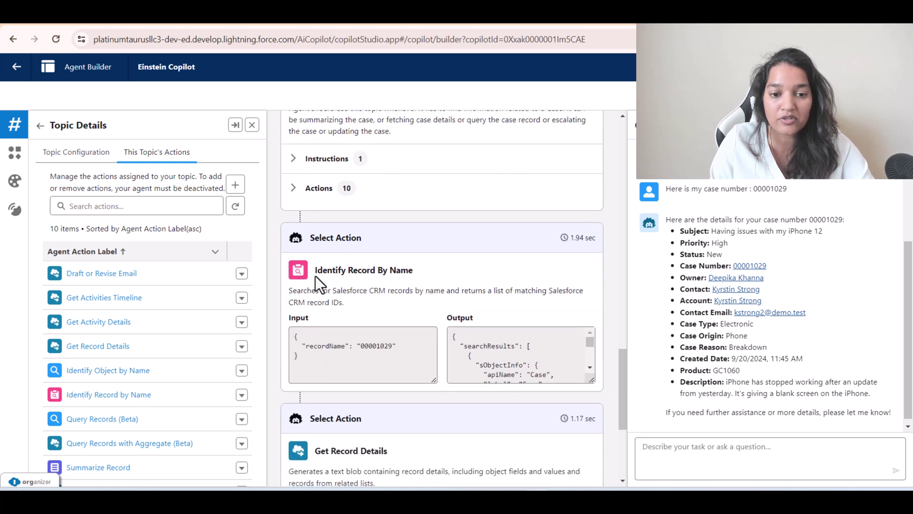
drag(315, 270, 424, 270)
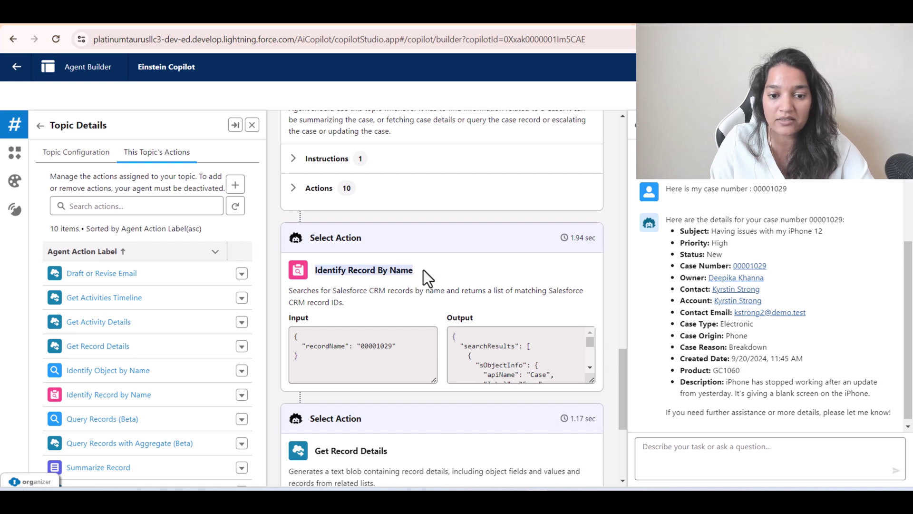
click(373, 349)
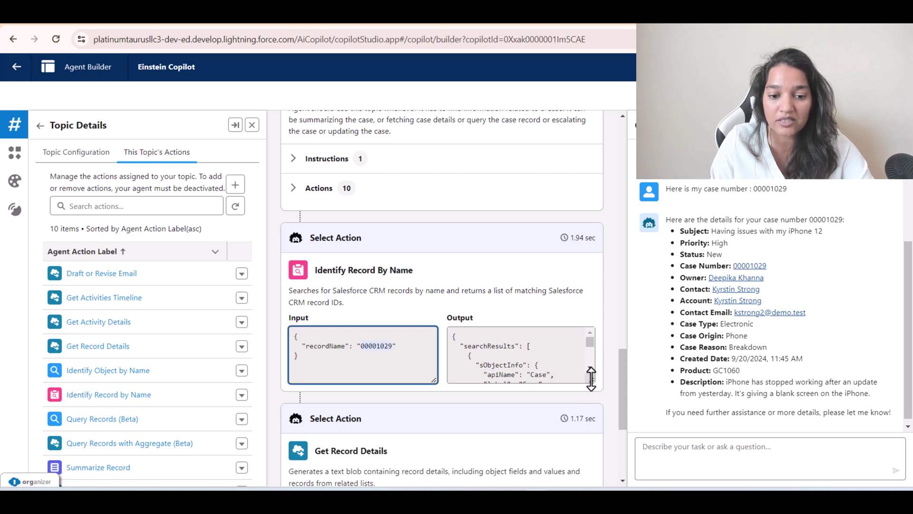
scroll(495, 419, down, 2)
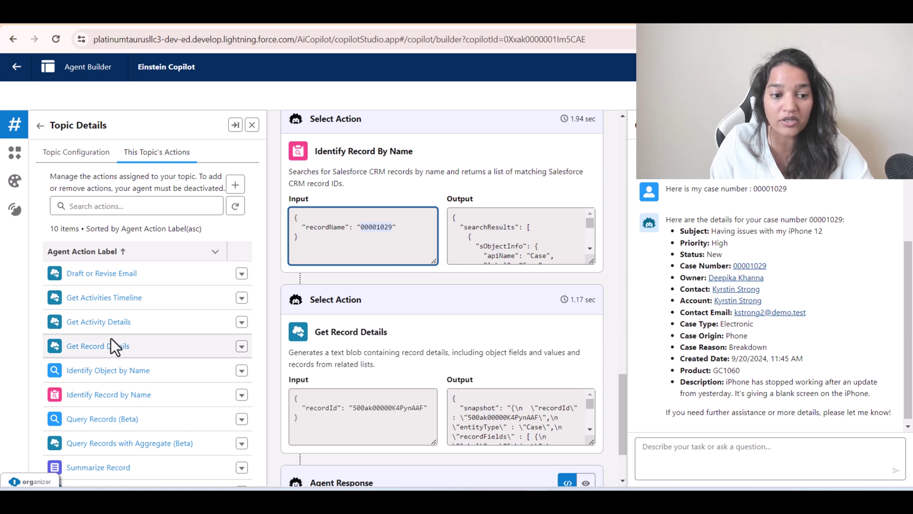
drag(135, 351, 67, 354)
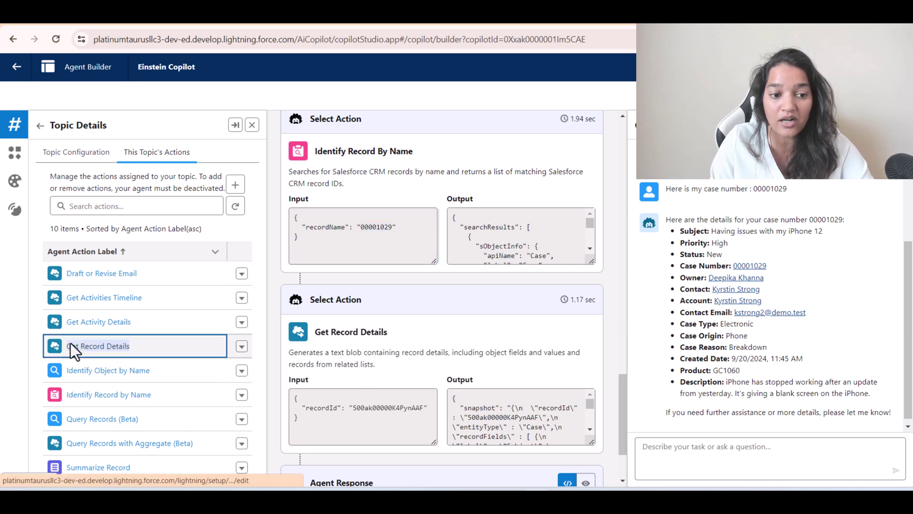
Compose the message "Please escalate this case", check the case's status in the Cases list, and send the message to the agent
click(712, 457)
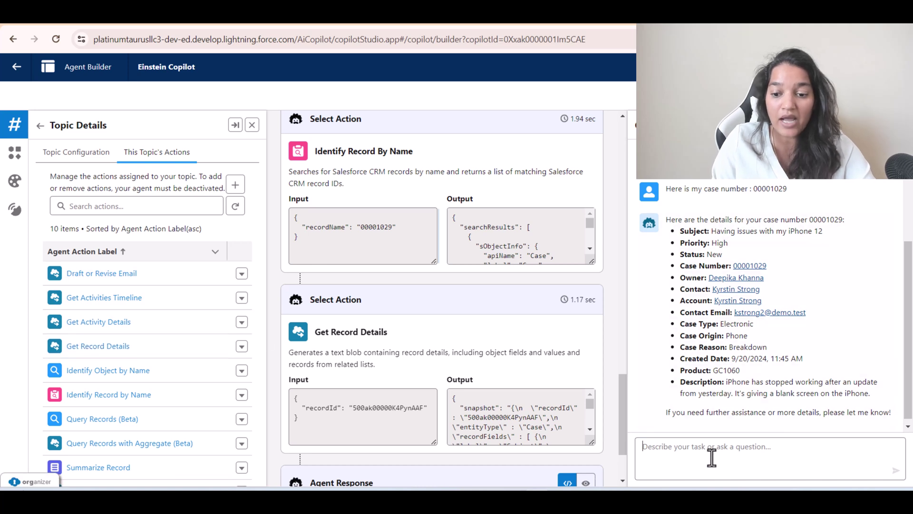
text(Ple)
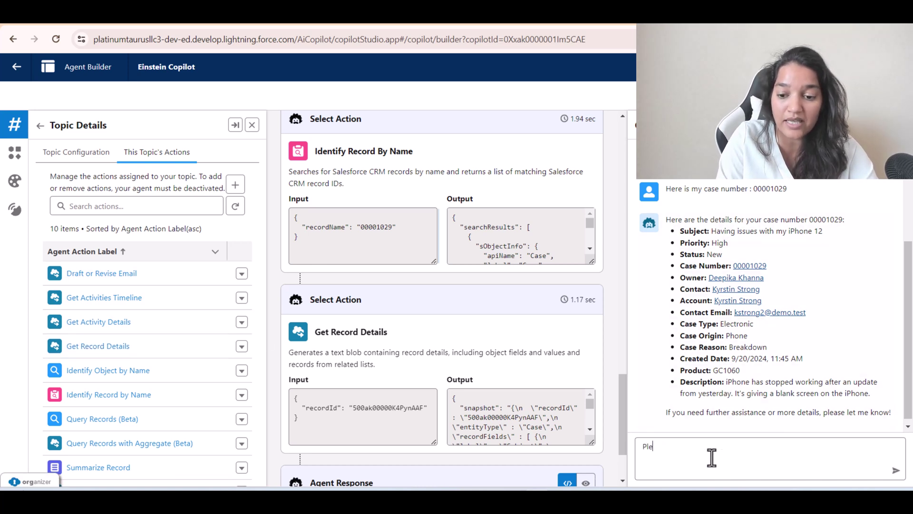
text(ase escalate this case)
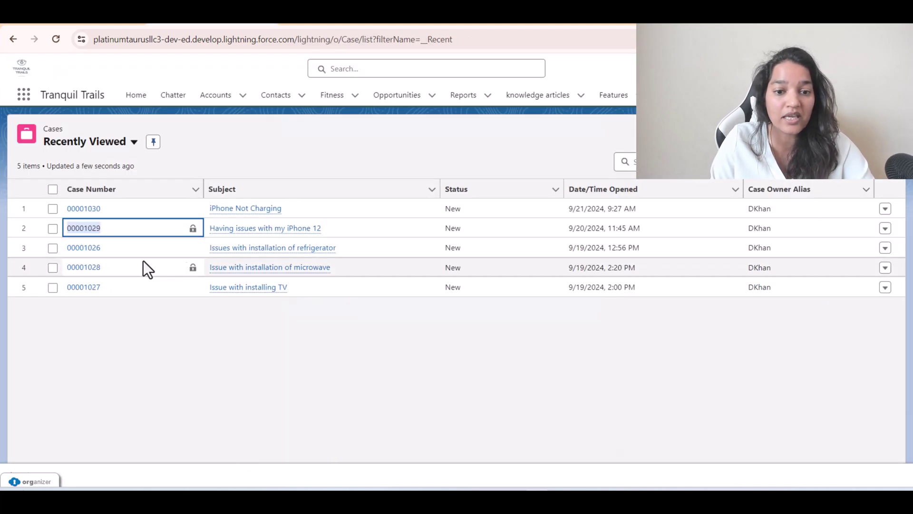
drag(439, 227, 66, 208)
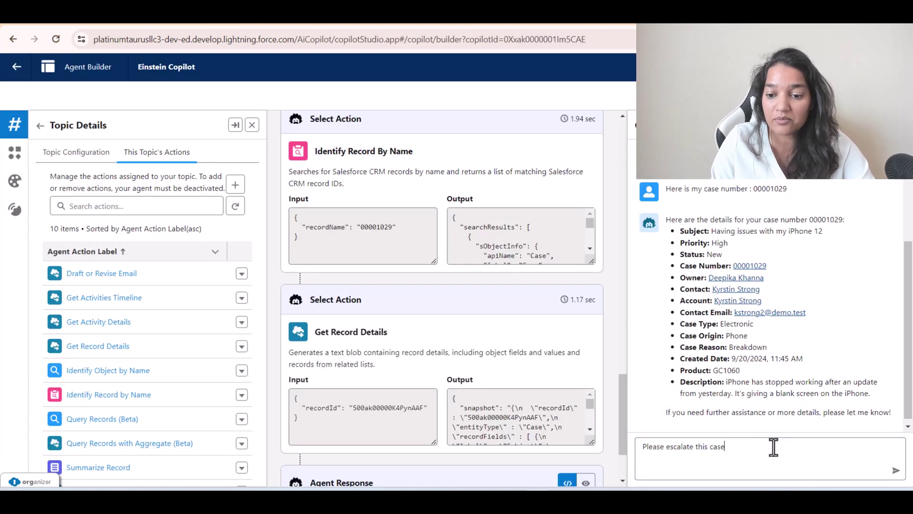
key(Return)
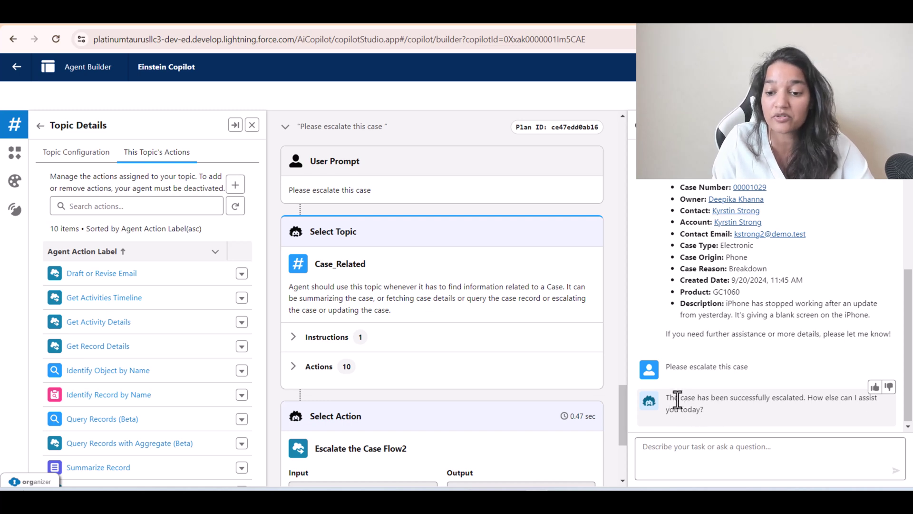
Read the agent's escalation reply, then reload the Cases list and check the status of the "Having issues with my iPhone 12" case
drag(666, 397, 802, 398)
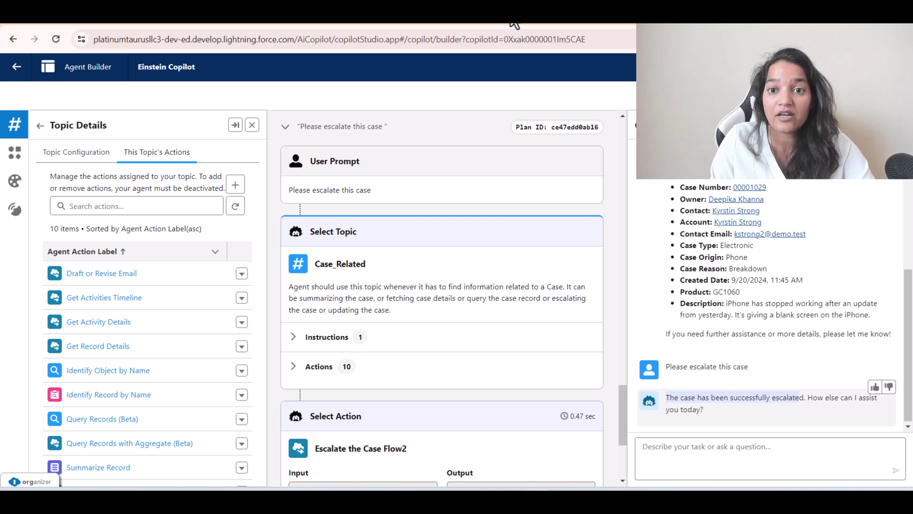
key(ctrl+Tab)
click(267, 40)
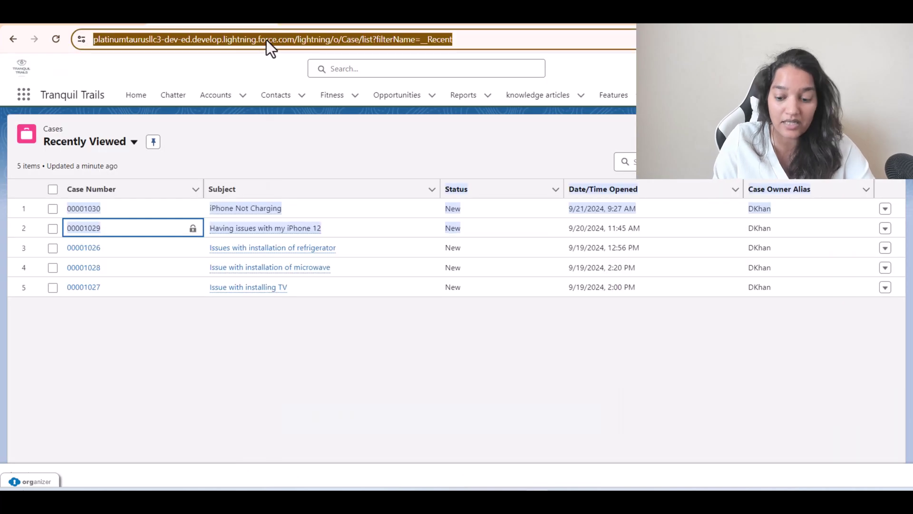
key(Return)
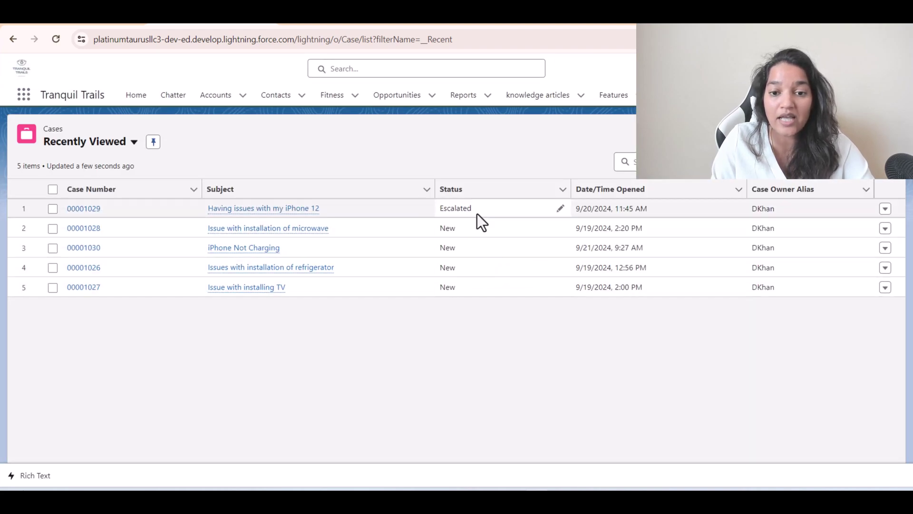
double_click(442, 209)
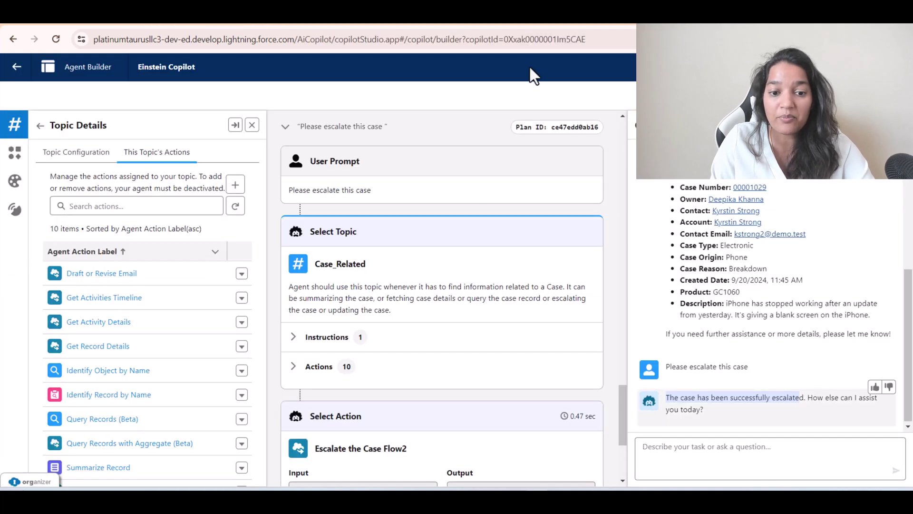
In Agent Builder, examine the Escalate the Case Flow2 action in the escalation plan and return to the agent's topics list
scroll(446, 446, down, 2)
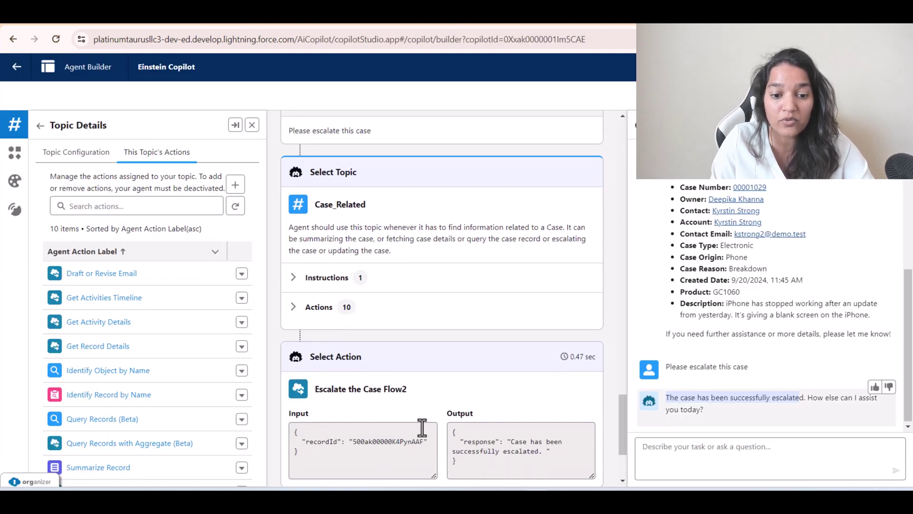
drag(315, 387, 408, 391)
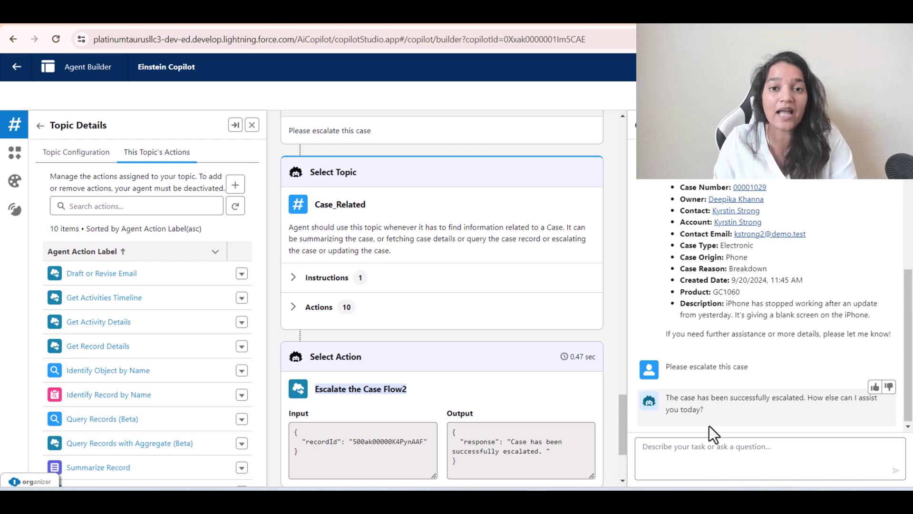
click(40, 125)
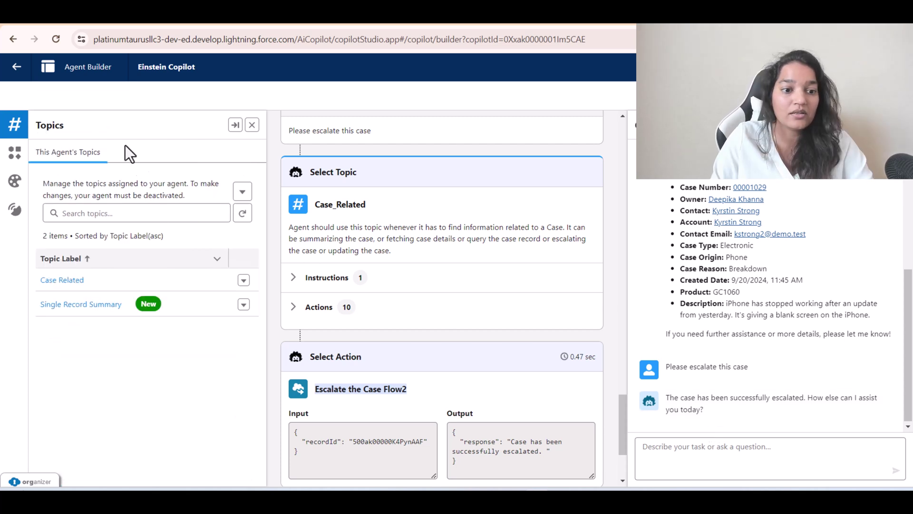